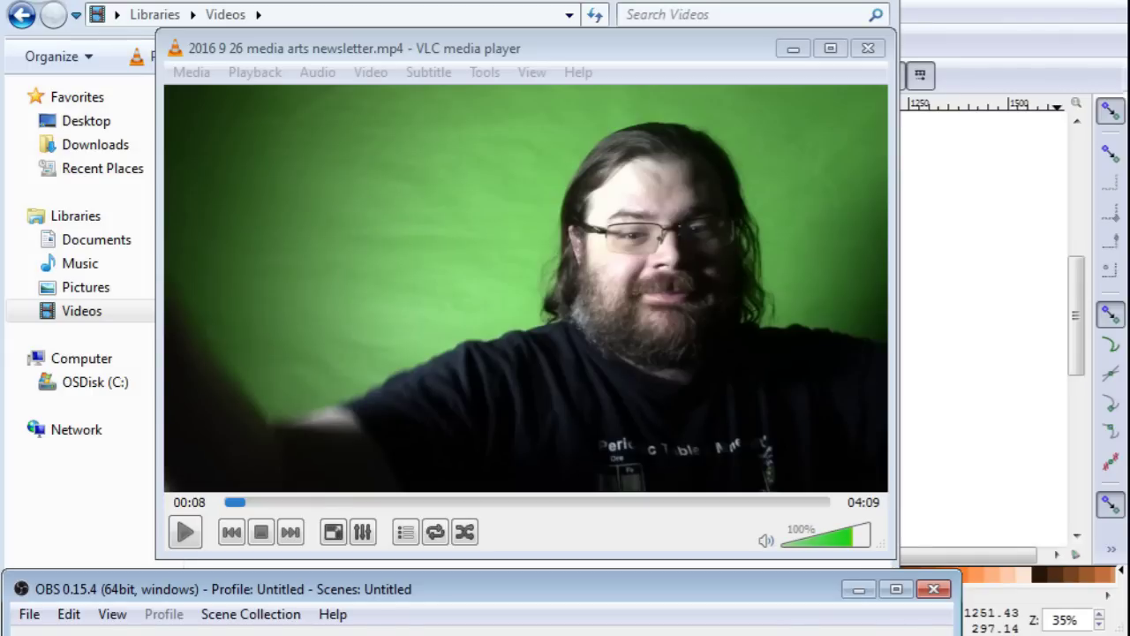
- Launch Snipping Tool via the 'snip' search, cancel its window snip, and place it beside the video
{"action": "key", "text": "super"}
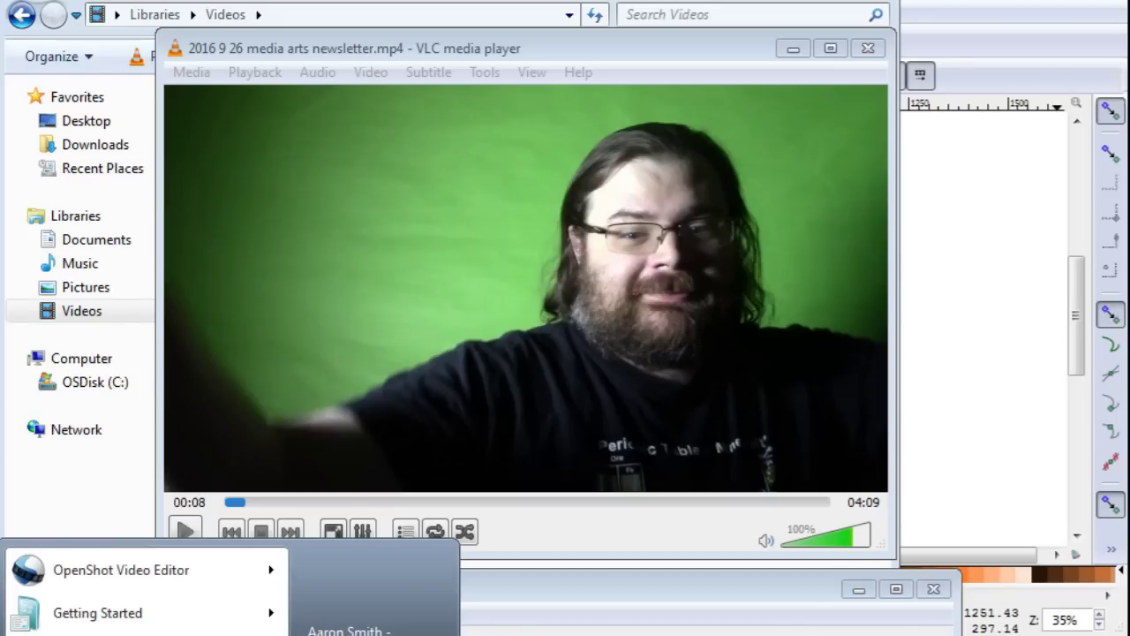
{"action": "type", "text": "snip"}
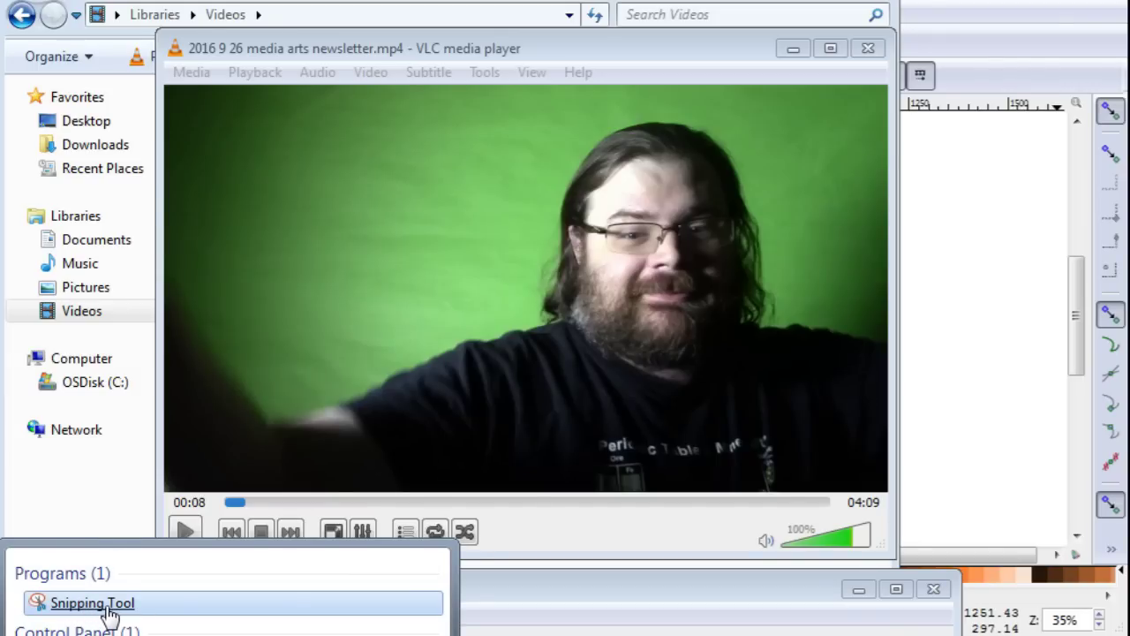
{"action": "left_click", "coordinate": [109, 609]}
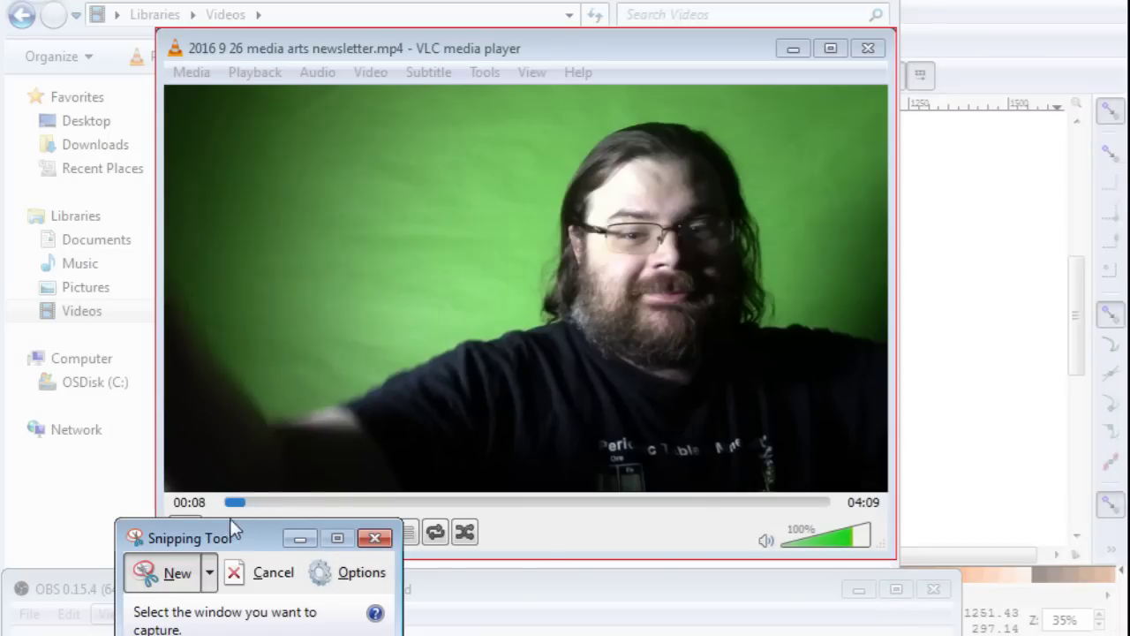
{"action": "left_click_drag", "start_coordinate": [231, 527], "coordinate": [265, 535]}
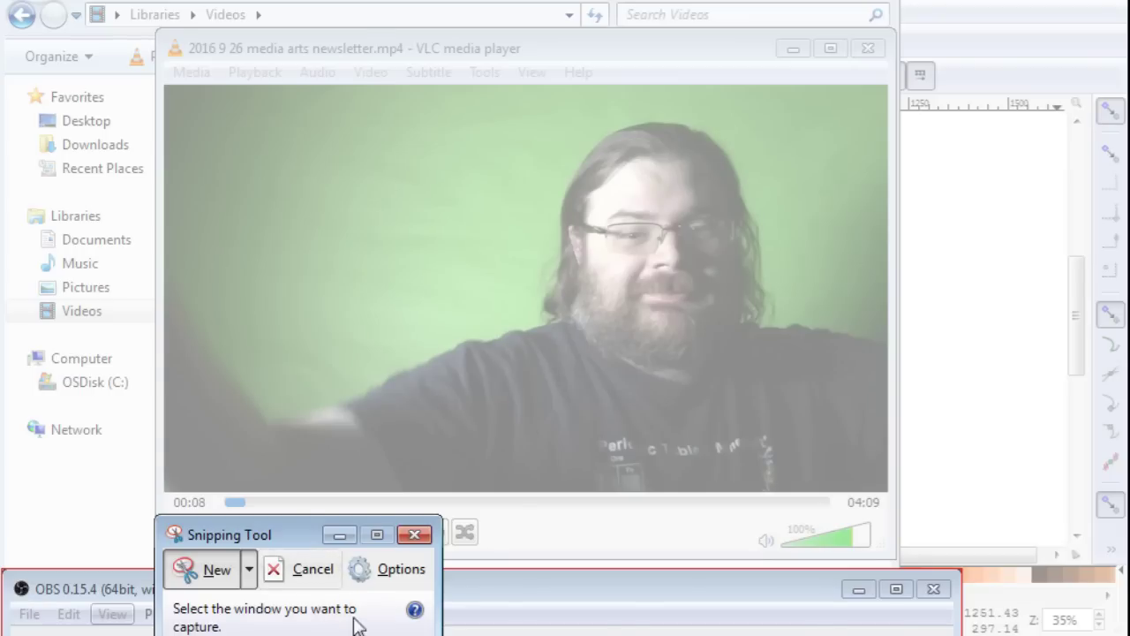
{"action": "key", "text": "Escape"}
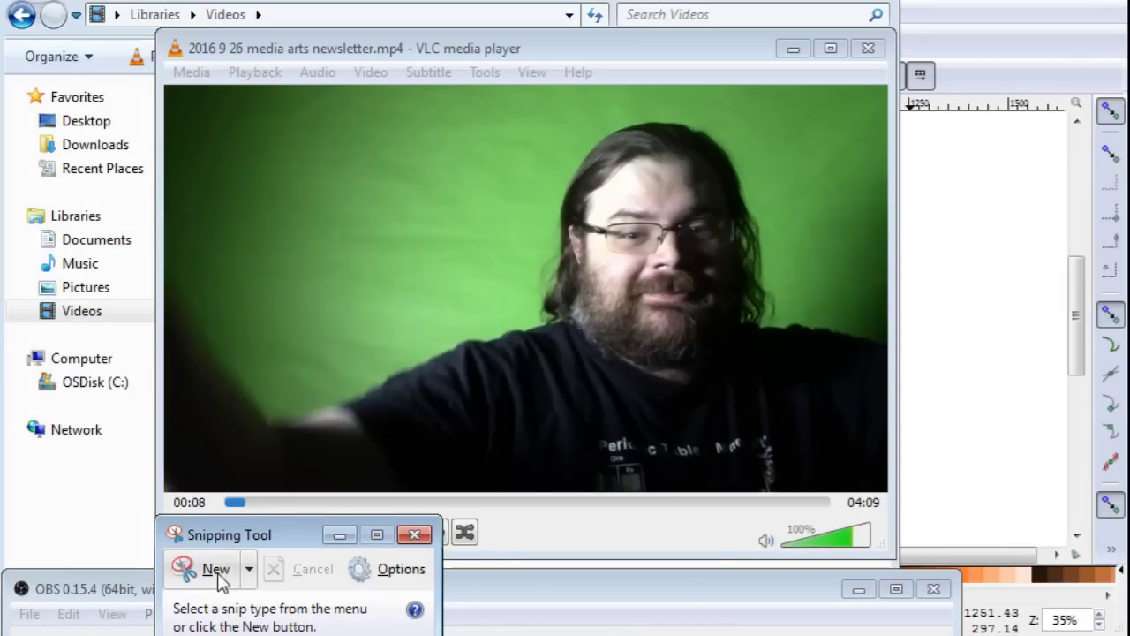
{"action": "left_click", "coordinate": [251, 571]}
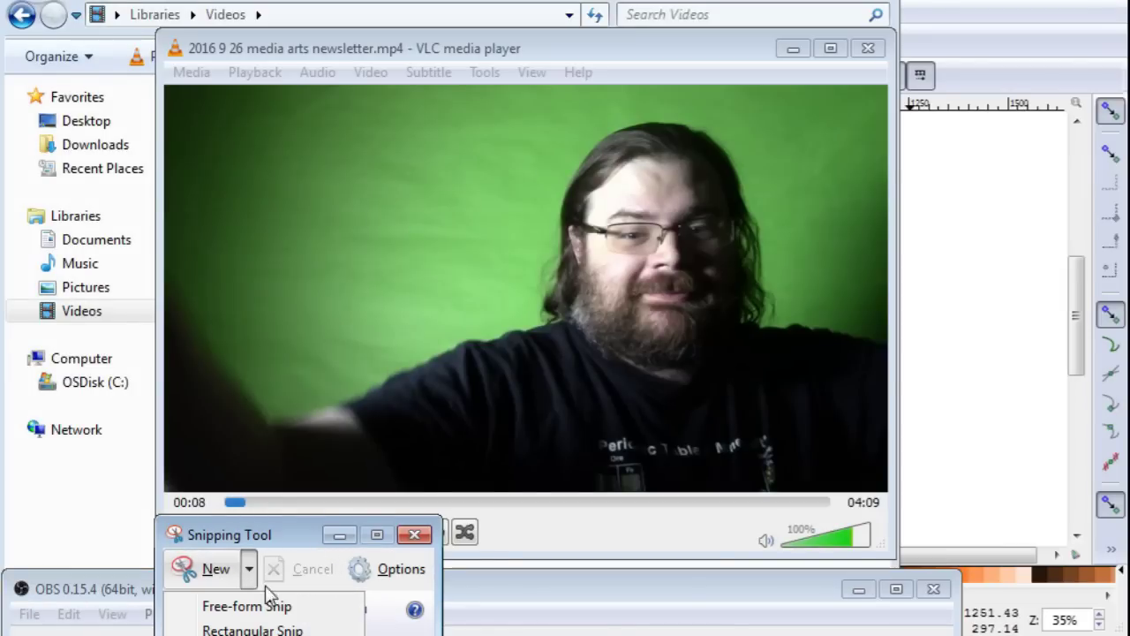
{"action": "left_click", "coordinate": [269, 533]}
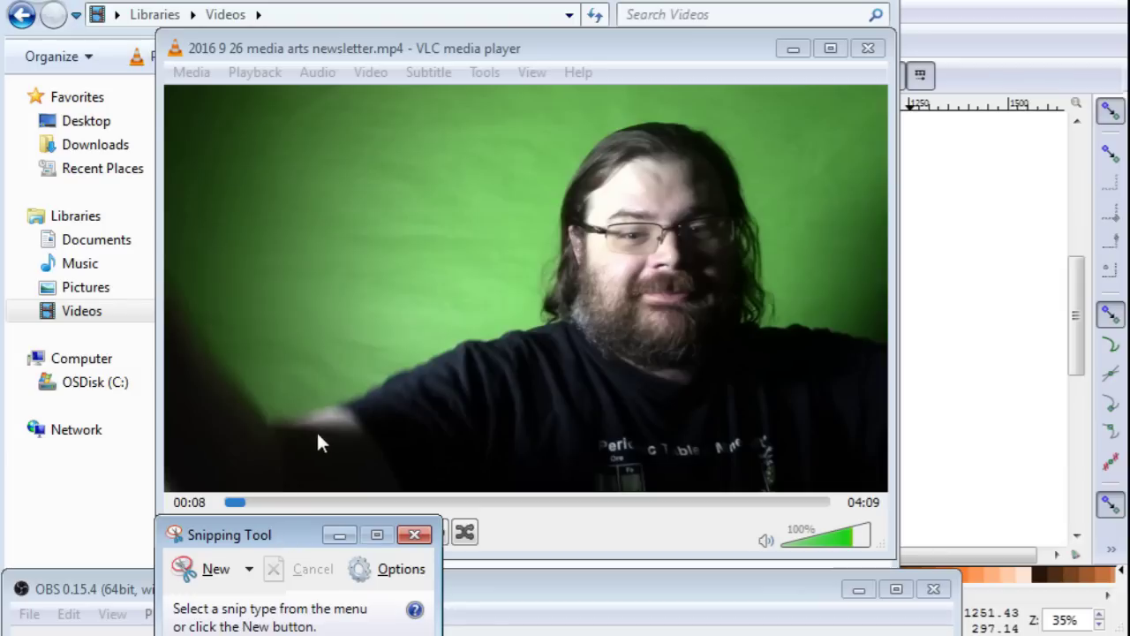
- Take a rectangular snip of the paused green-screen video frame
{"action": "left_click_drag", "start_coordinate": [294, 541], "coordinate": [343, 439]}
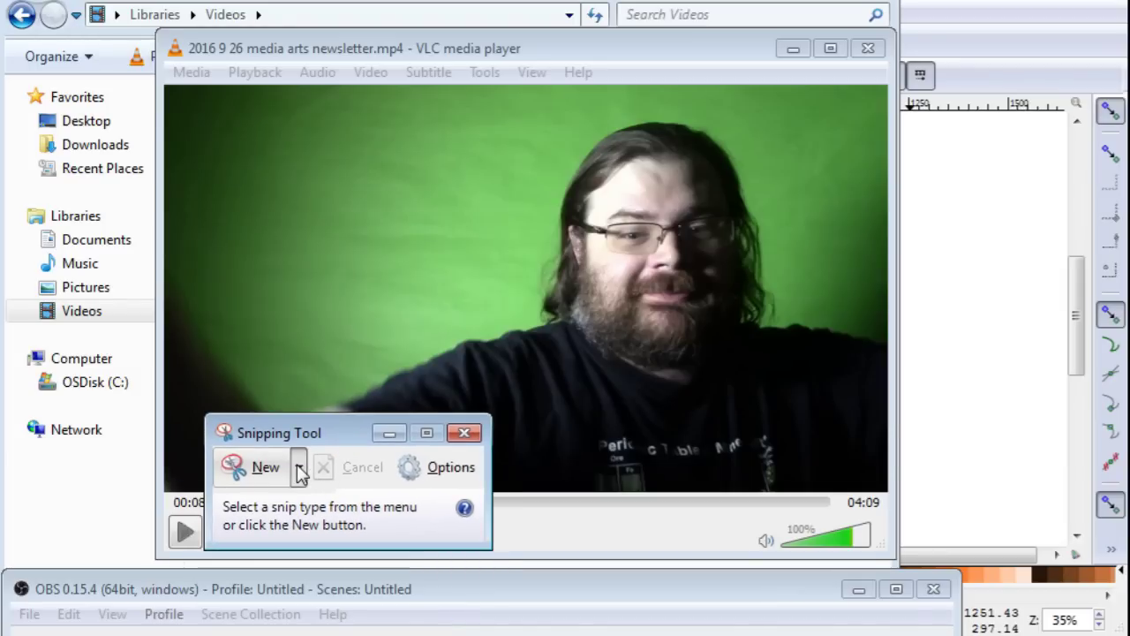
{"action": "left_click", "coordinate": [298, 467]}
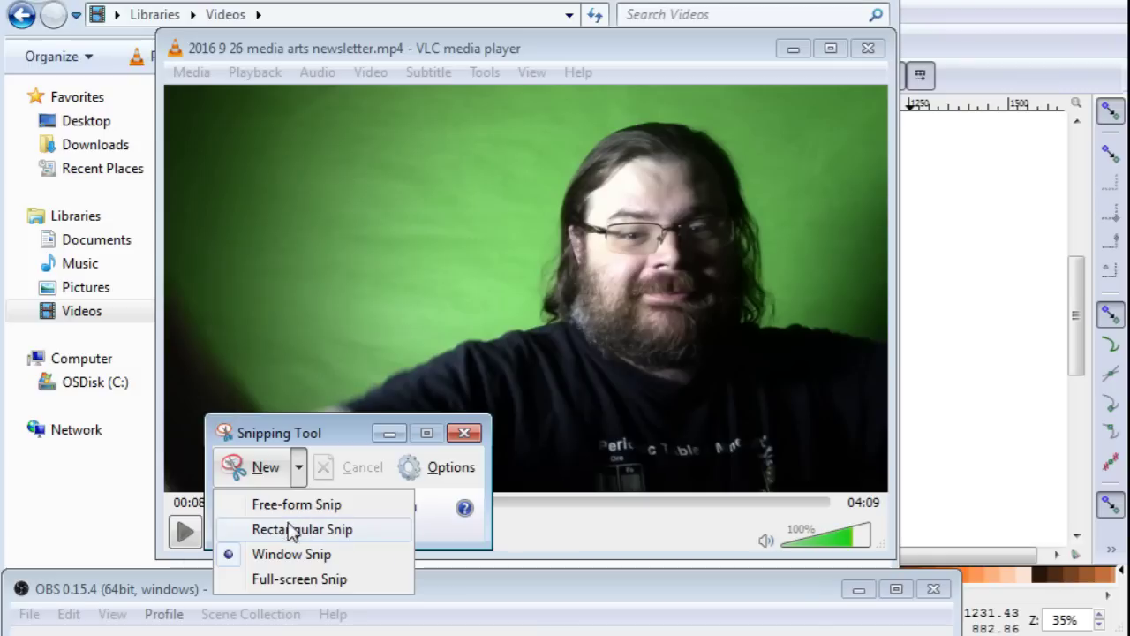
{"action": "left_click_drag", "start_coordinate": [301, 430], "coordinate": [239, 541]}
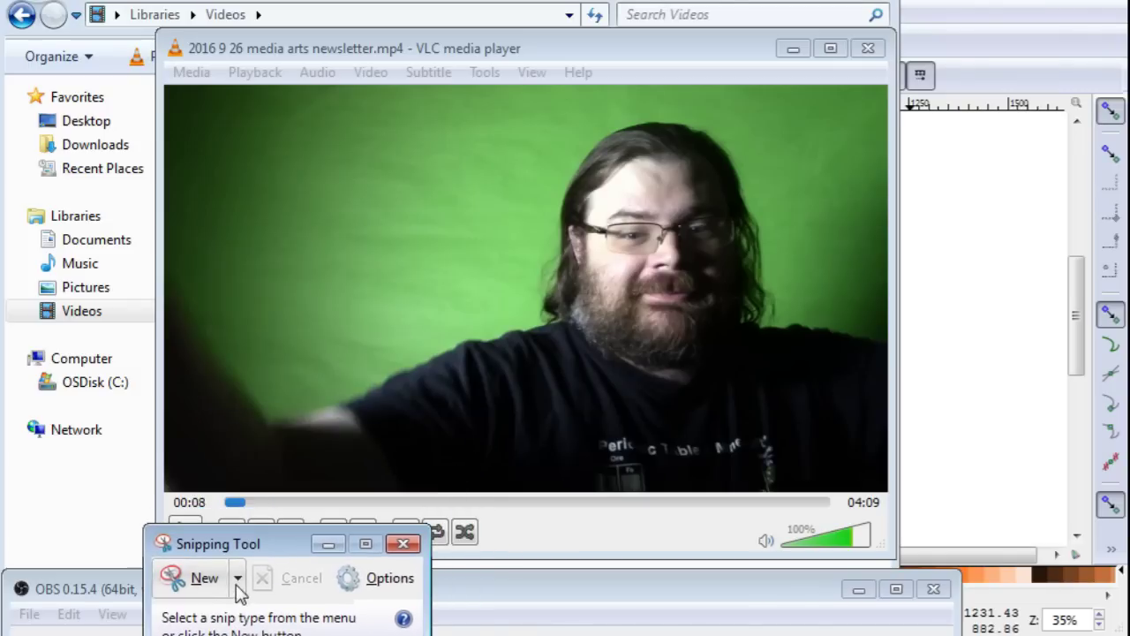
{"action": "left_click", "coordinate": [238, 581]}
{"action": "left_click", "coordinate": [239, 615]}
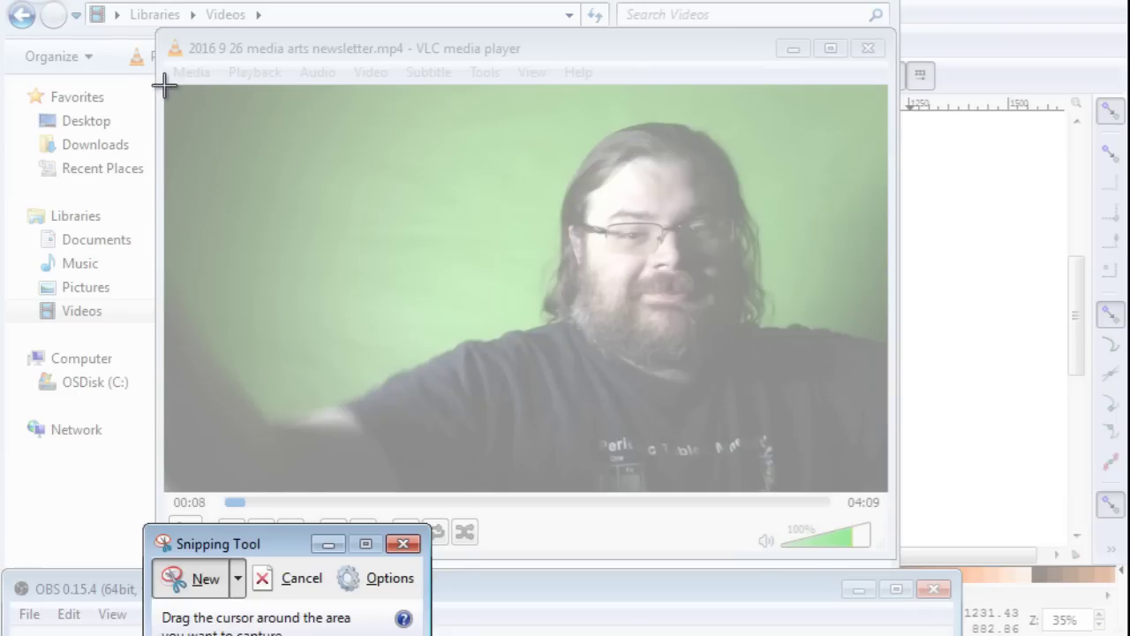
{"action": "left_click_drag", "start_coordinate": [164, 85], "coordinate": [888, 497]}
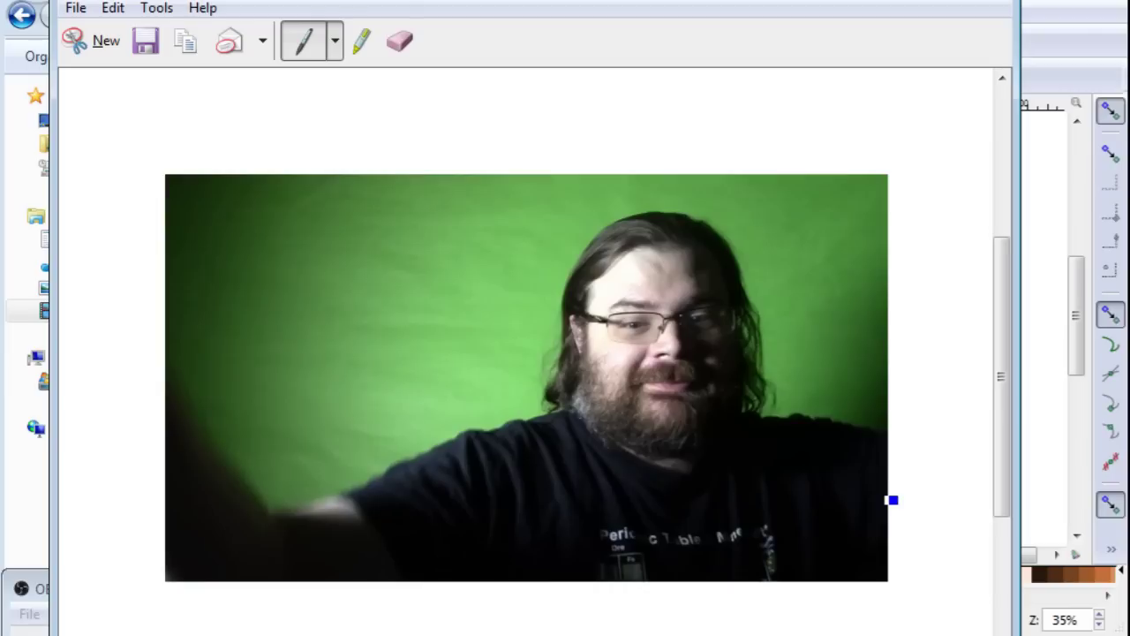
- Copy the captured snip to the clipboard
{"action": "left_click_drag", "start_coordinate": [459, 4], "coordinate": [495, 8]}
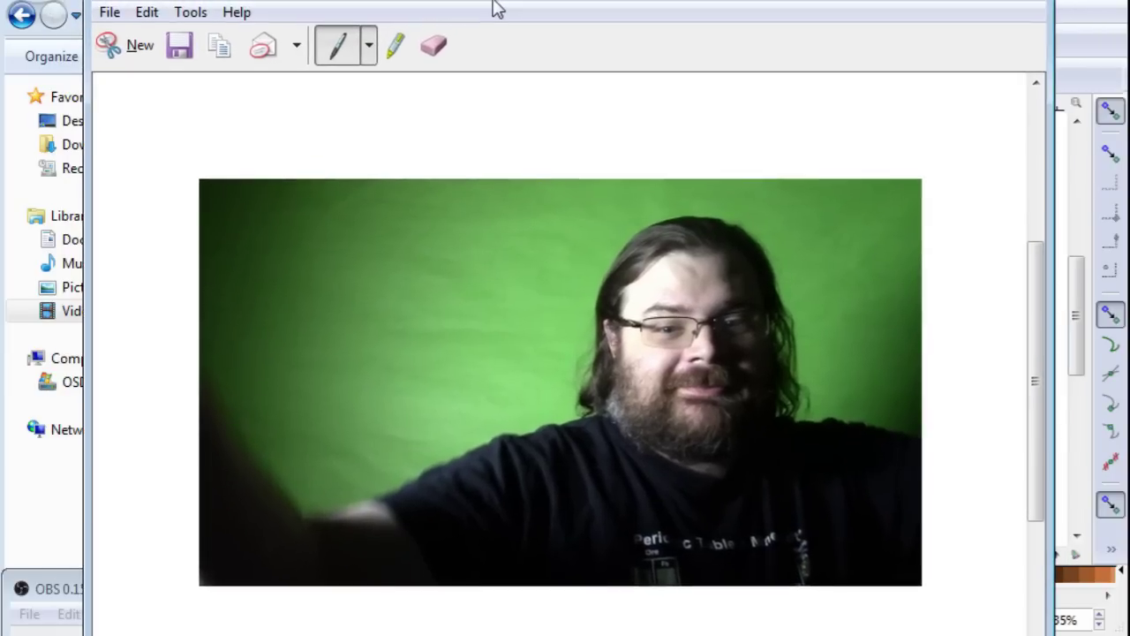
{"action": "left_click", "coordinate": [144, 14]}
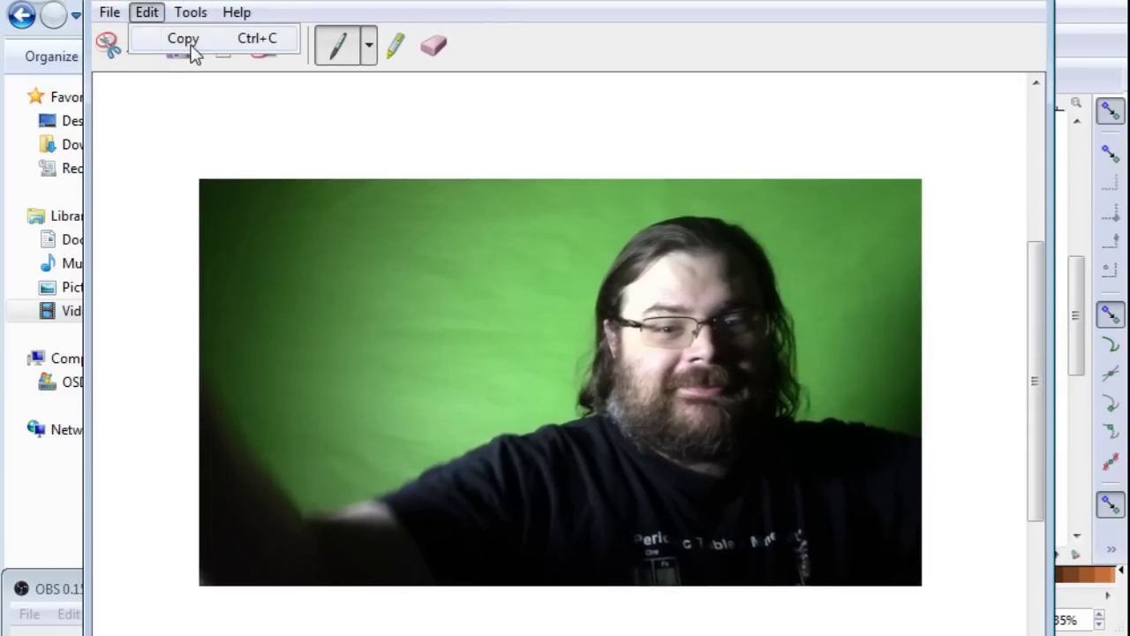
{"action": "left_click", "coordinate": [196, 46]}
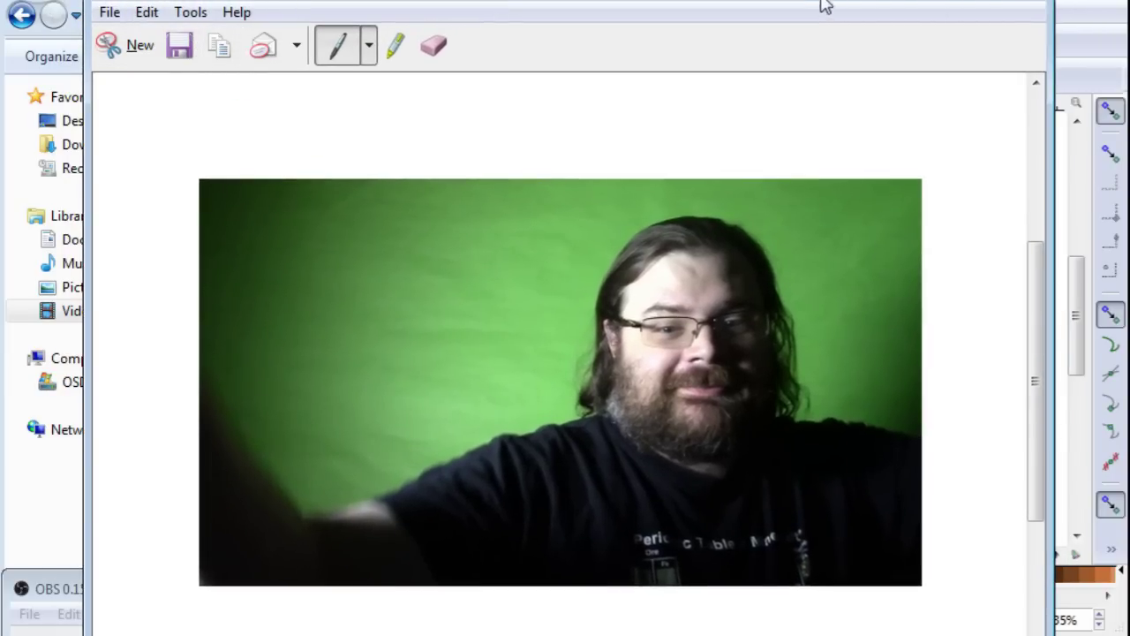
- Paste the video-frame snip into Inkscape and drag it onto the page's right side
{"action": "key", "text": "alt+Tab"}
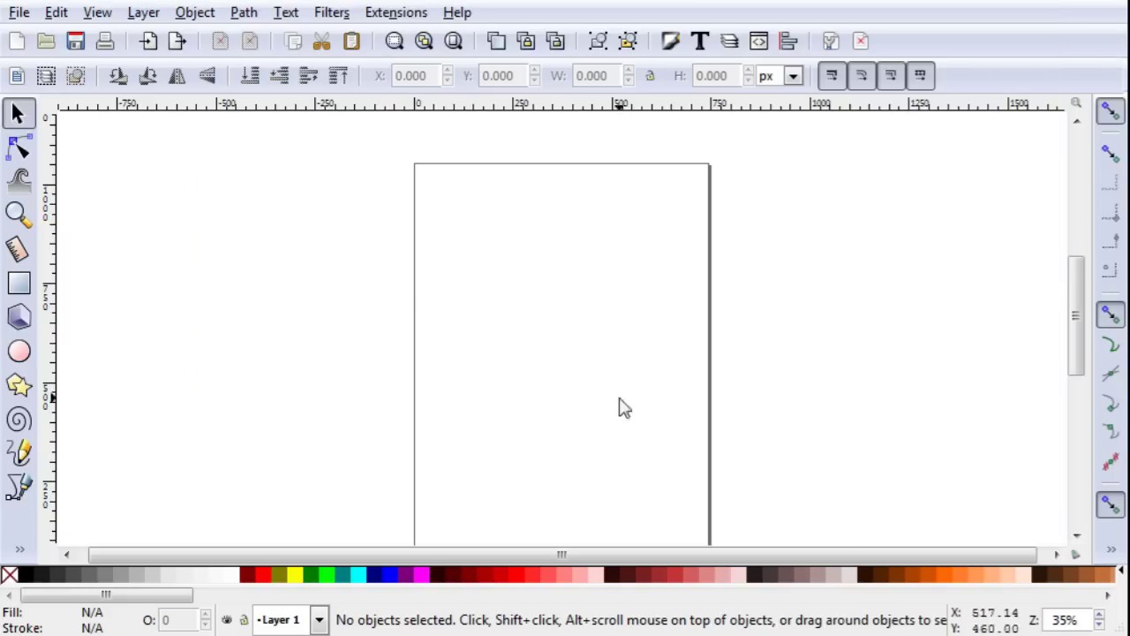
{"action": "left_click", "coordinate": [62, 13]}
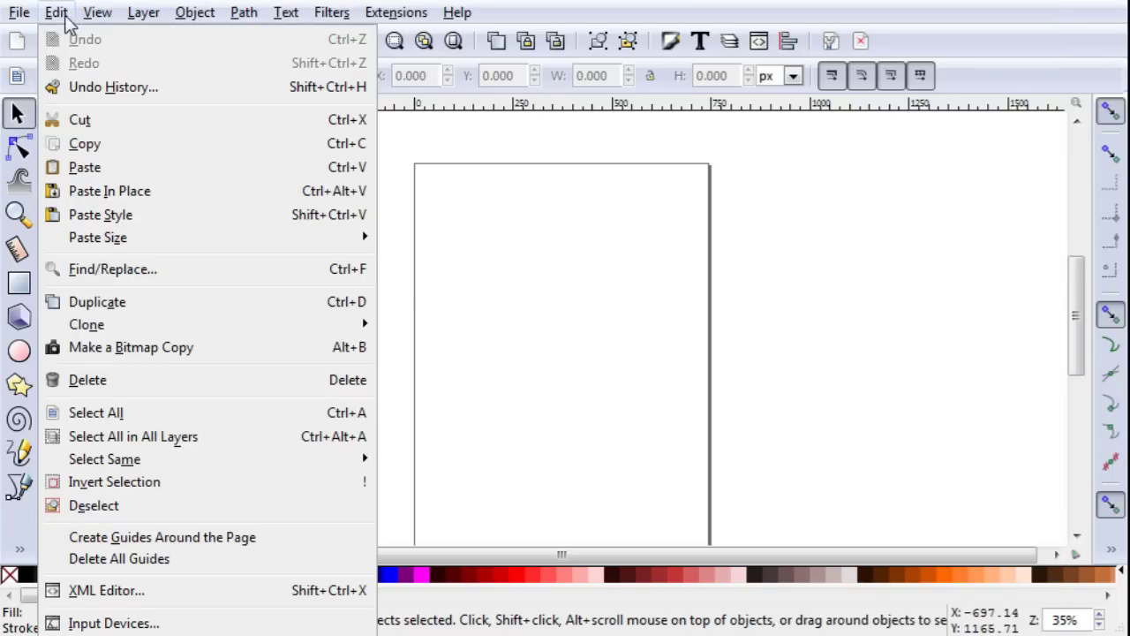
{"action": "left_click", "coordinate": [98, 174]}
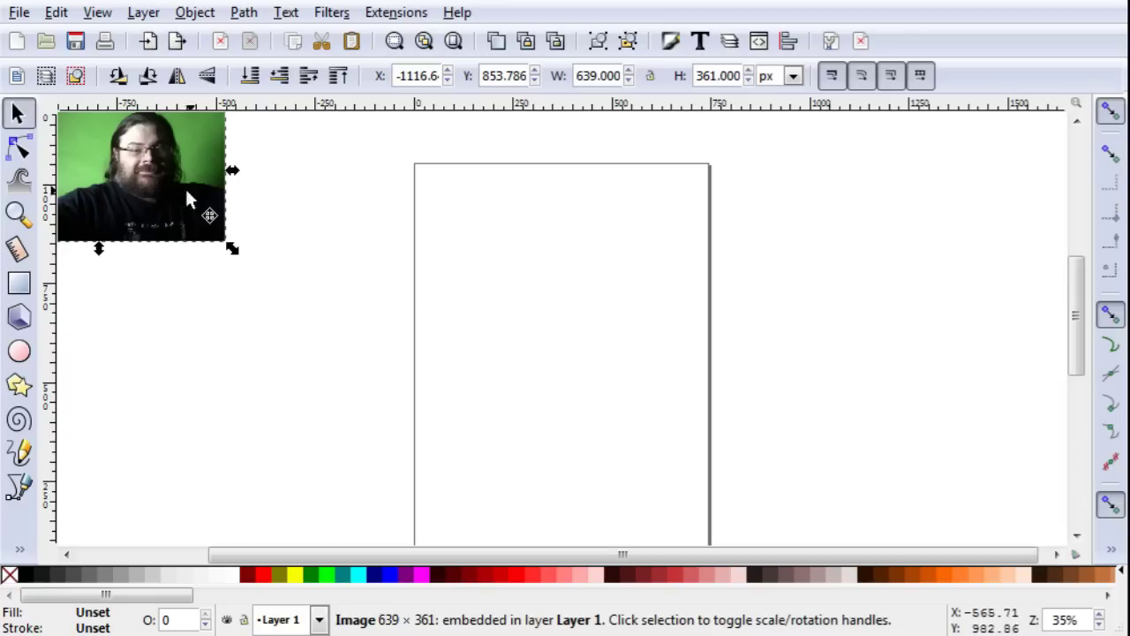
{"action": "left_click_drag", "start_coordinate": [187, 188], "coordinate": [846, 318]}
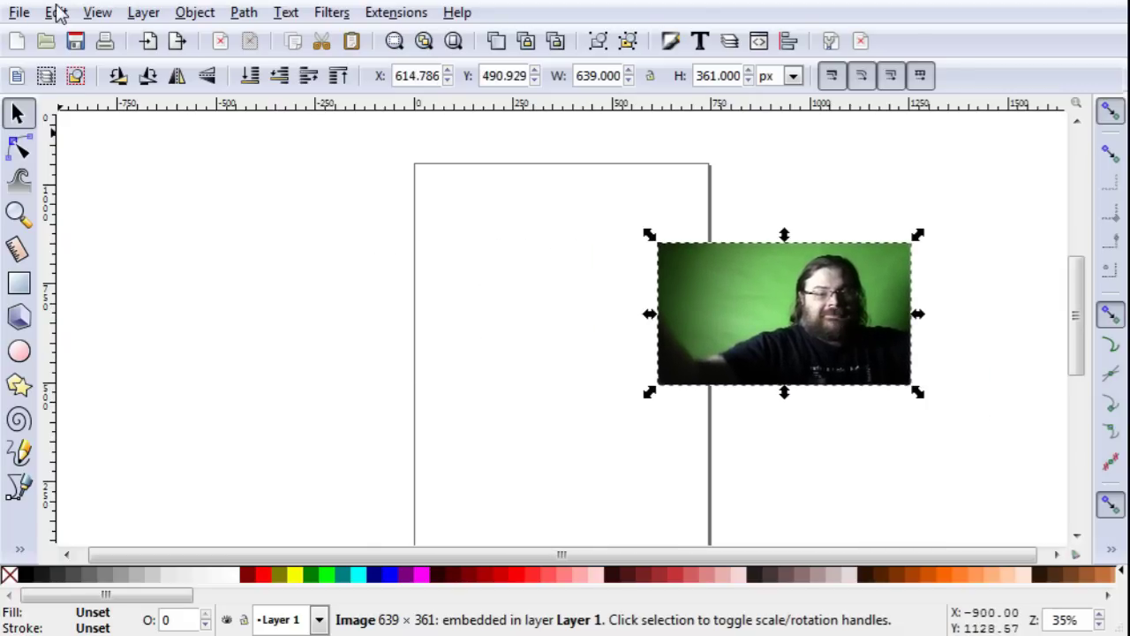
- In Document Properties, switch the page size units to px
{"action": "left_click", "coordinate": [17, 14]}
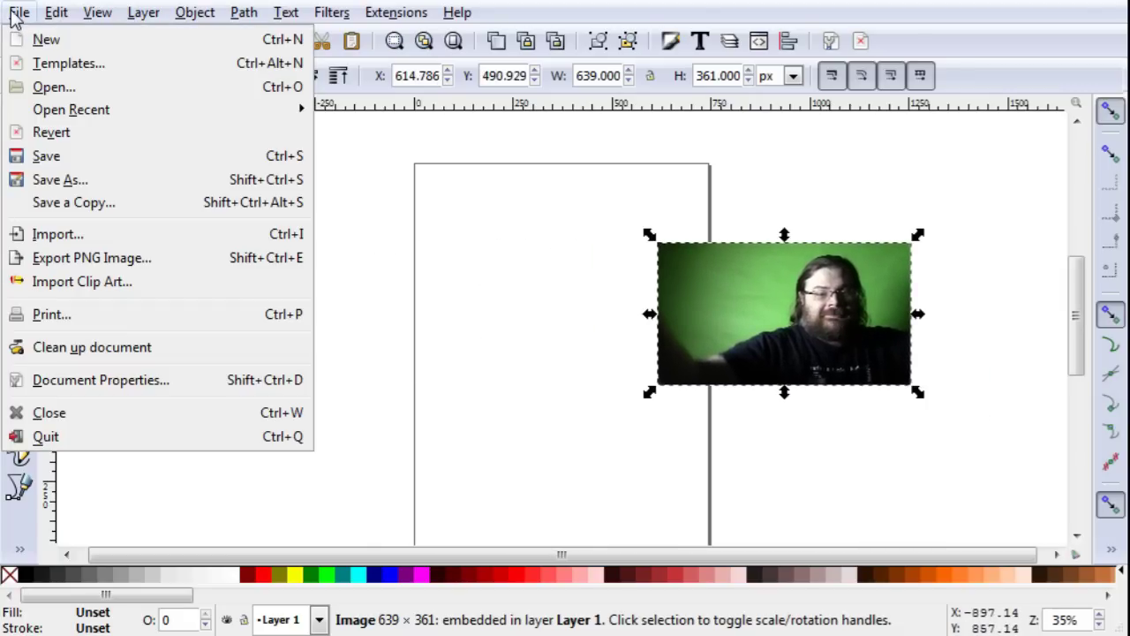
{"action": "left_click", "coordinate": [70, 380]}
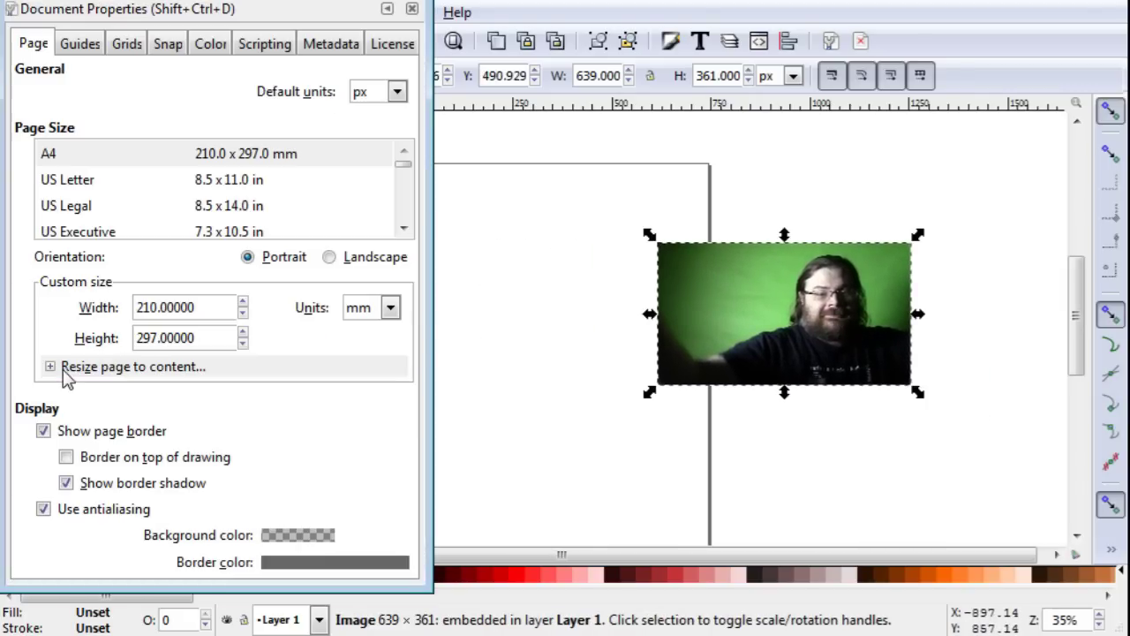
{"action": "left_click_drag", "start_coordinate": [177, 9], "coordinate": [581, 18]}
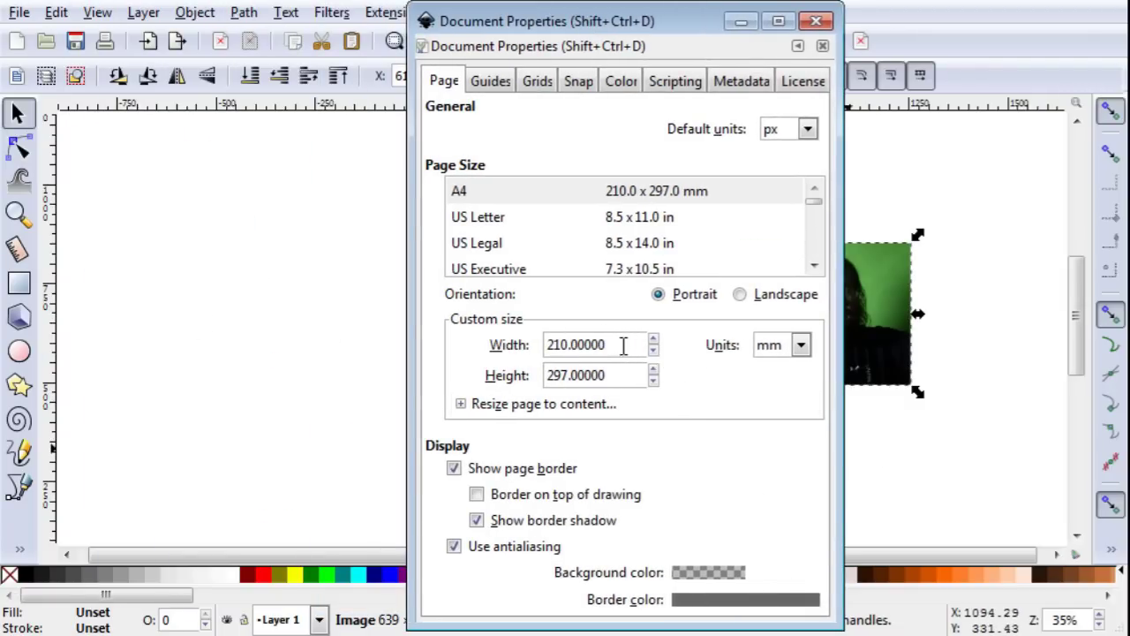
{"action": "left_click", "coordinate": [801, 345]}
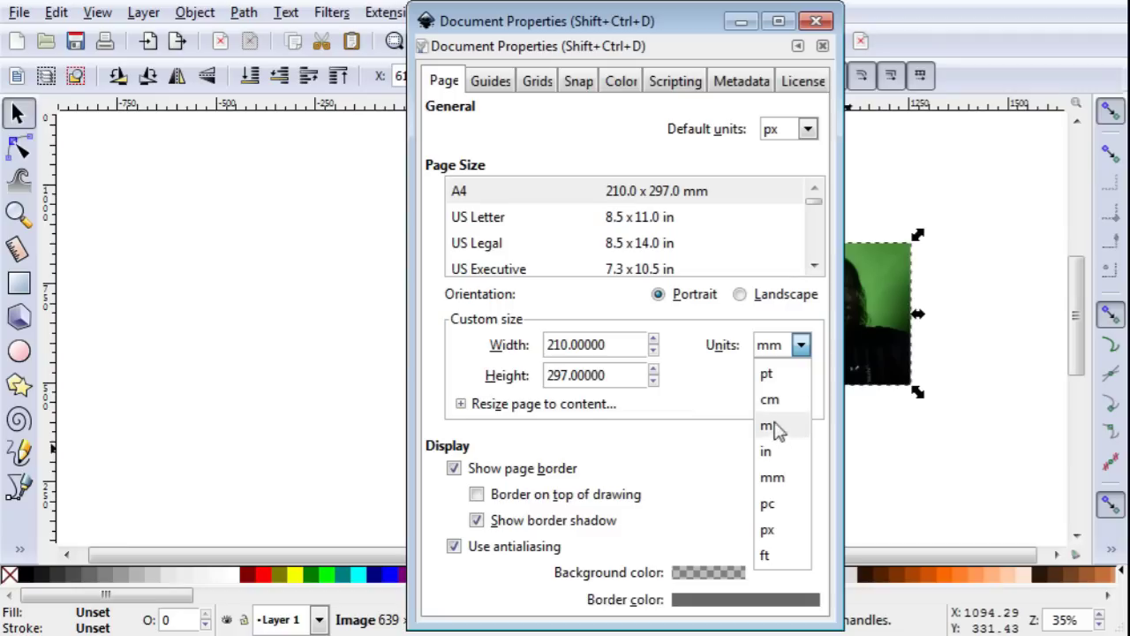
{"action": "left_click", "coordinate": [768, 531]}
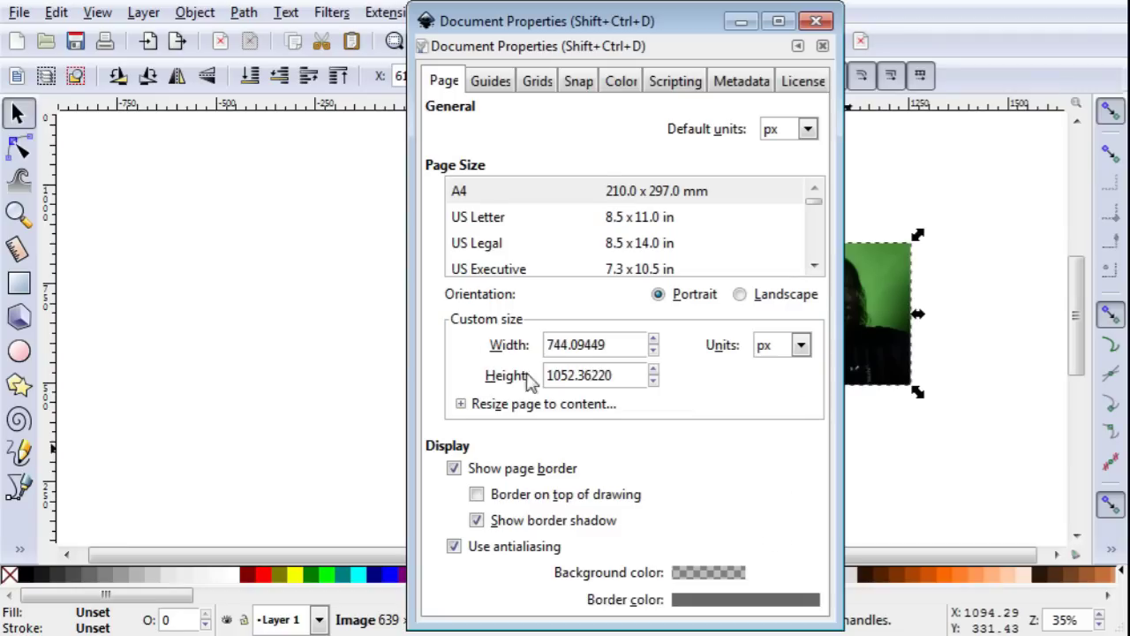
- Set the page to 1280 × 720 px and show the border on top of the drawing
{"action": "left_click_drag", "start_coordinate": [624, 345], "coordinate": [521, 327]}
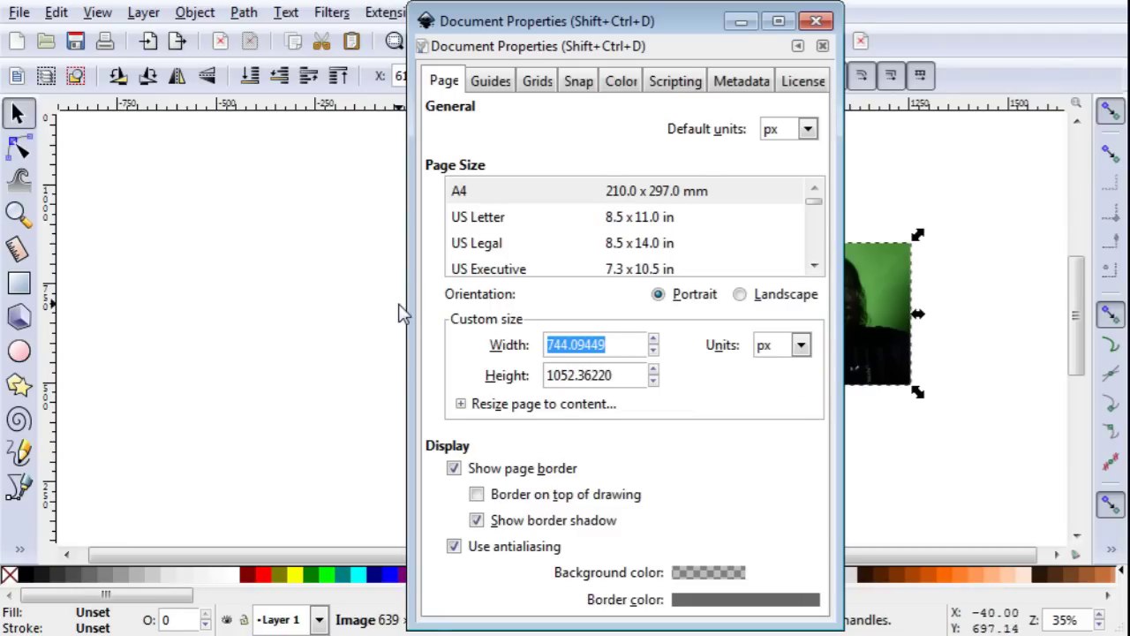
{"action": "type", "text": "1280"}
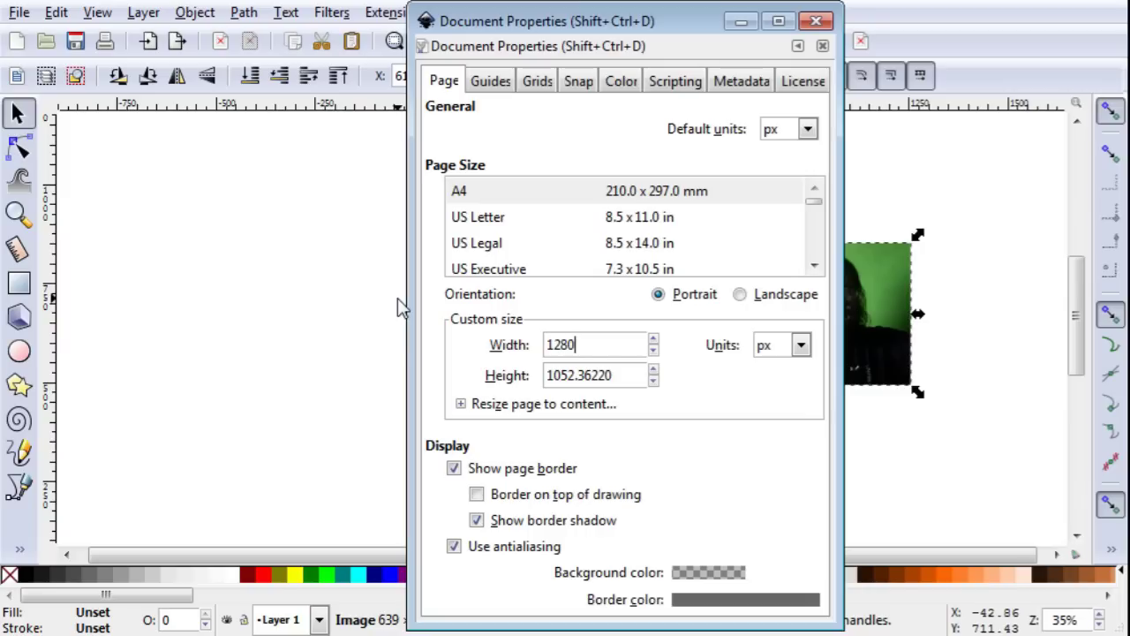
{"action": "key", "text": "Tab"}
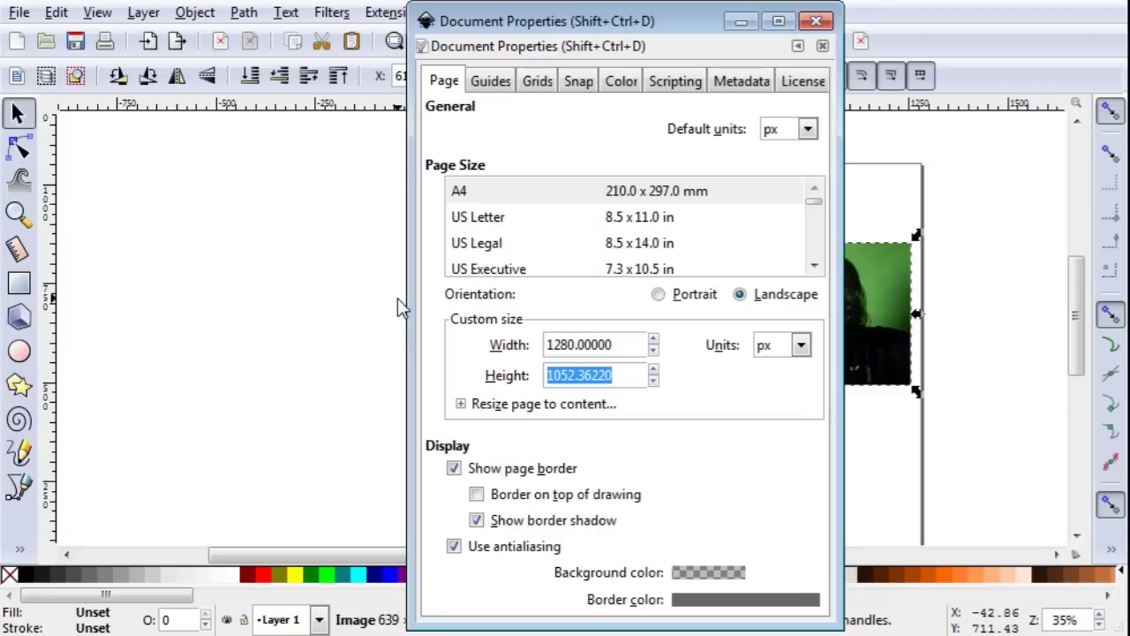
{"action": "type", "text": "7"}
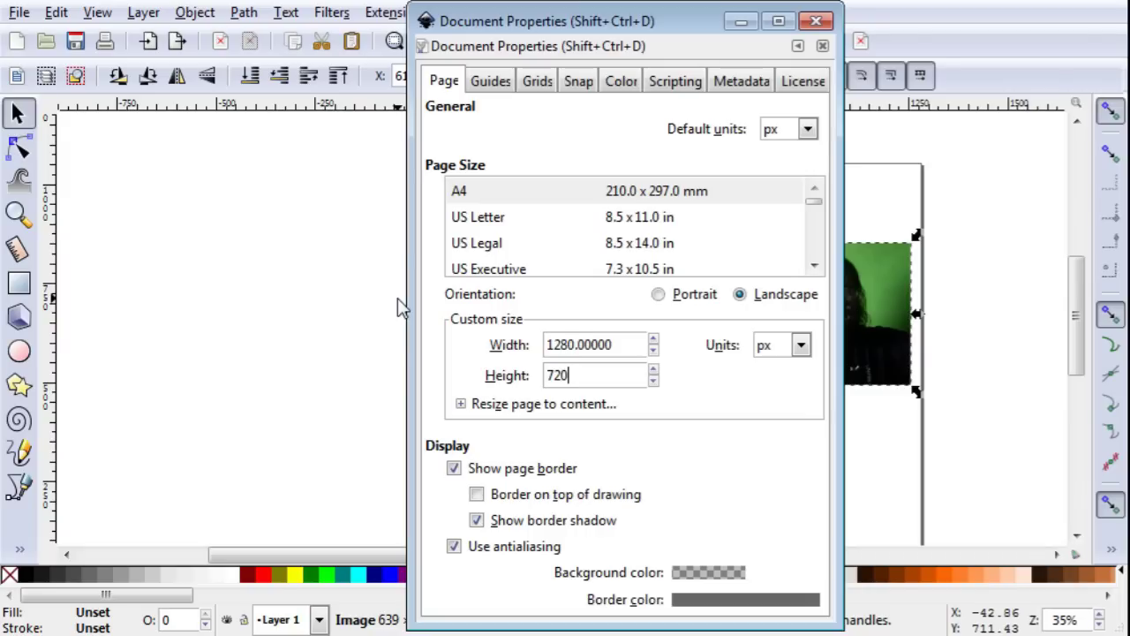
{"action": "type", "text": "20"}
{"action": "key", "text": "Tab"}
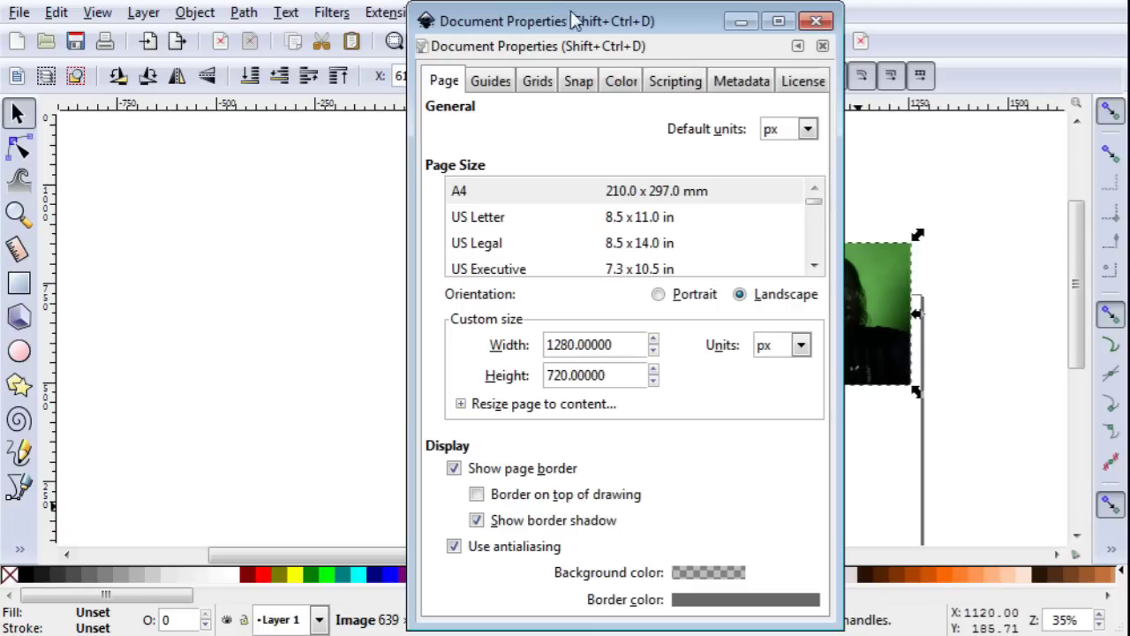
{"action": "left_click_drag", "start_coordinate": [574, 19], "coordinate": [877, 48]}
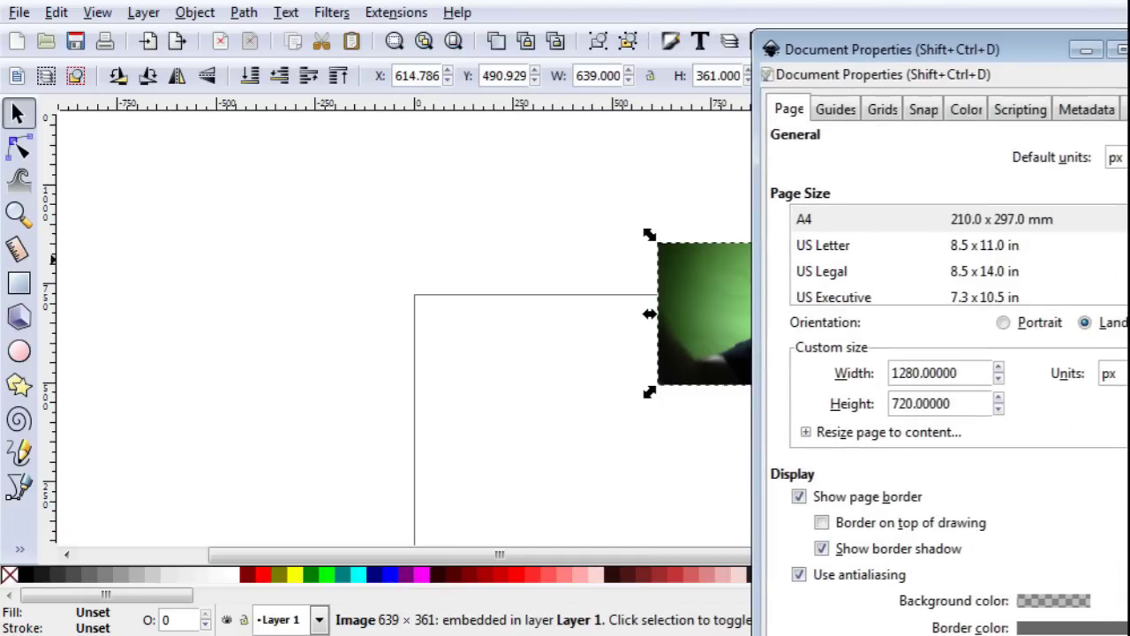
{"action": "left_click", "coordinate": [823, 526]}
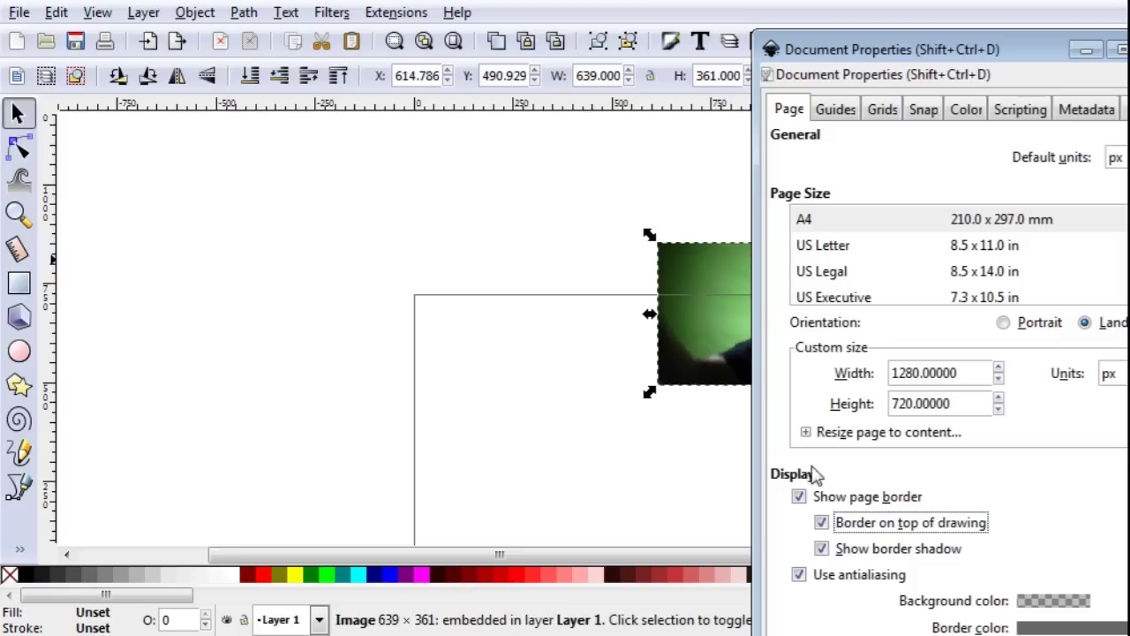
- Scale the webcam image to about 1290 × 729 px, covering the 1280 × 720 page
{"action": "key", "text": "ctrl+w"}
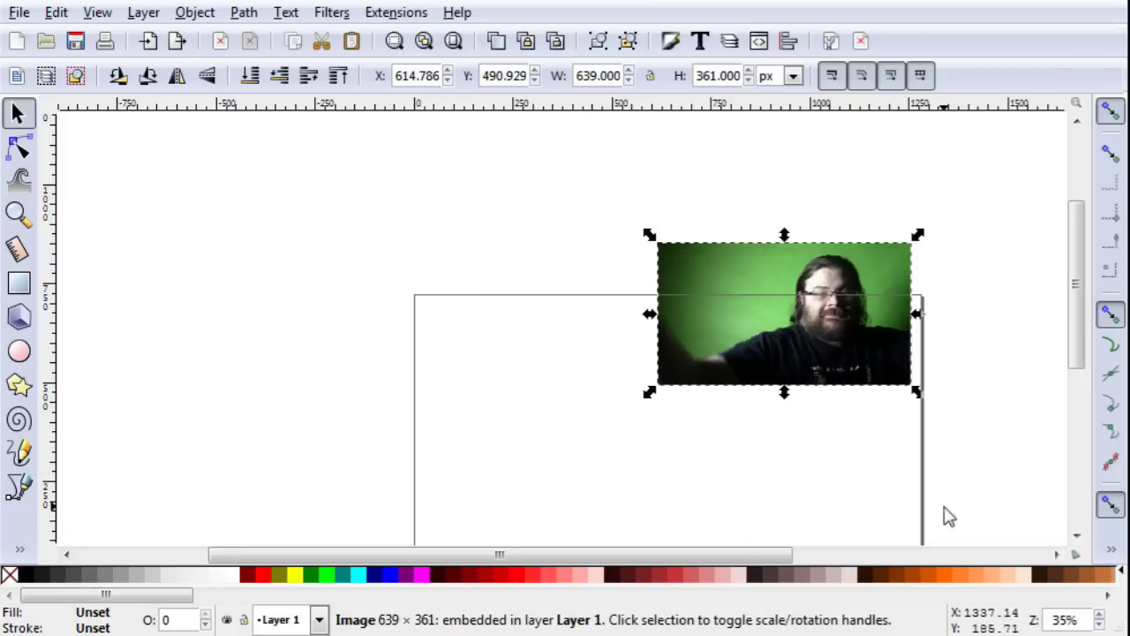
{"action": "left_click_drag", "start_coordinate": [1070, 292], "coordinate": [1010, 334]}
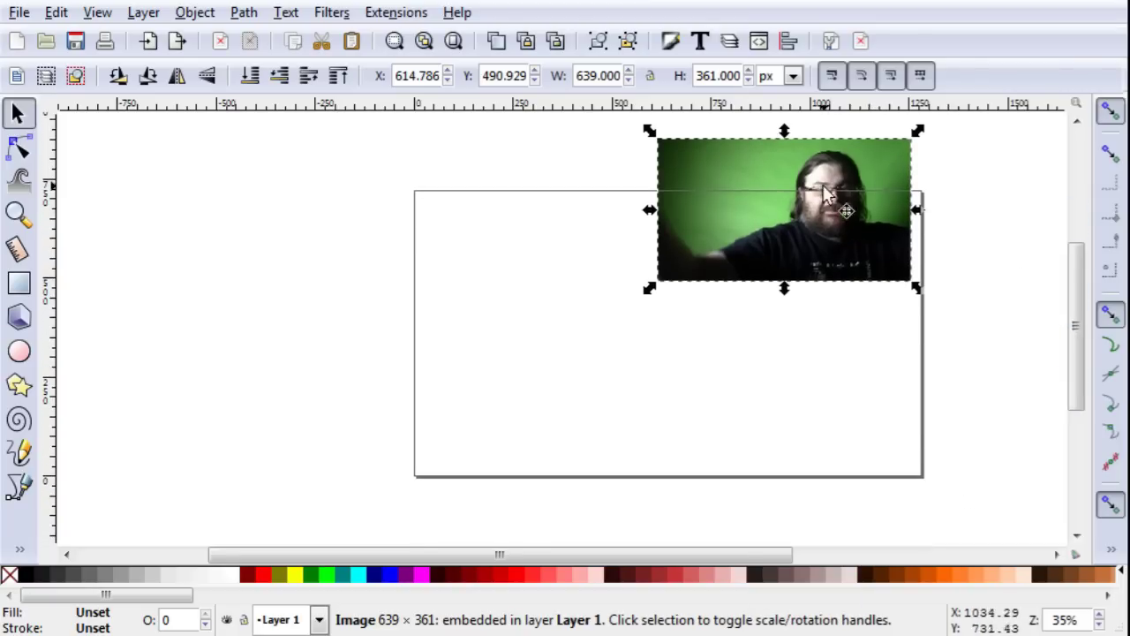
{"action": "left_click_drag", "start_coordinate": [821, 188], "coordinate": [572, 241]}
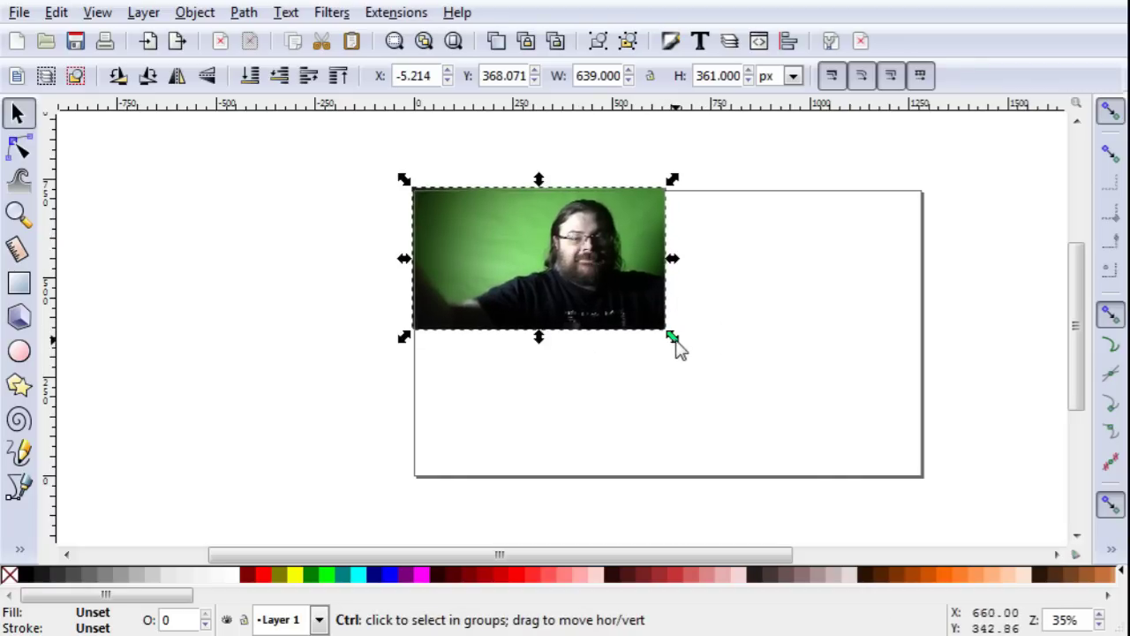
{"action": "left_click_drag", "start_coordinate": [674, 344], "coordinate": [842, 205]}
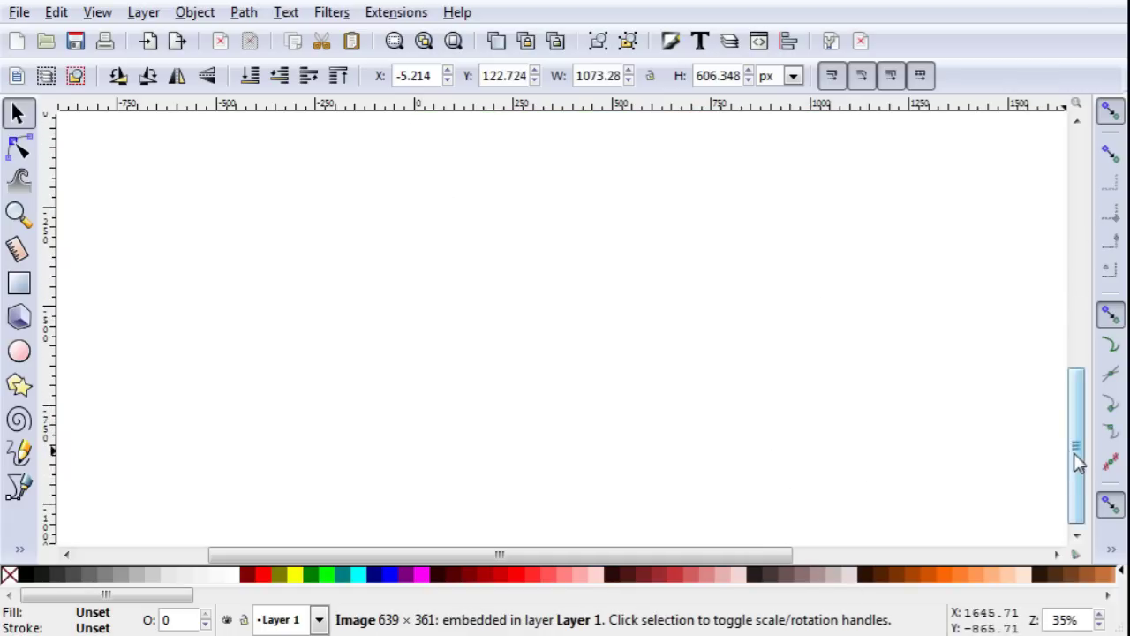
{"action": "left_click_drag", "start_coordinate": [1075, 452], "coordinate": [1069, 325]}
{"action": "left_click_drag", "start_coordinate": [846, 443], "coordinate": [938, 522]}
{"action": "left_click_drag", "start_coordinate": [669, 294], "coordinate": [678, 306]}
{"action": "left_click", "coordinate": [967, 366]}
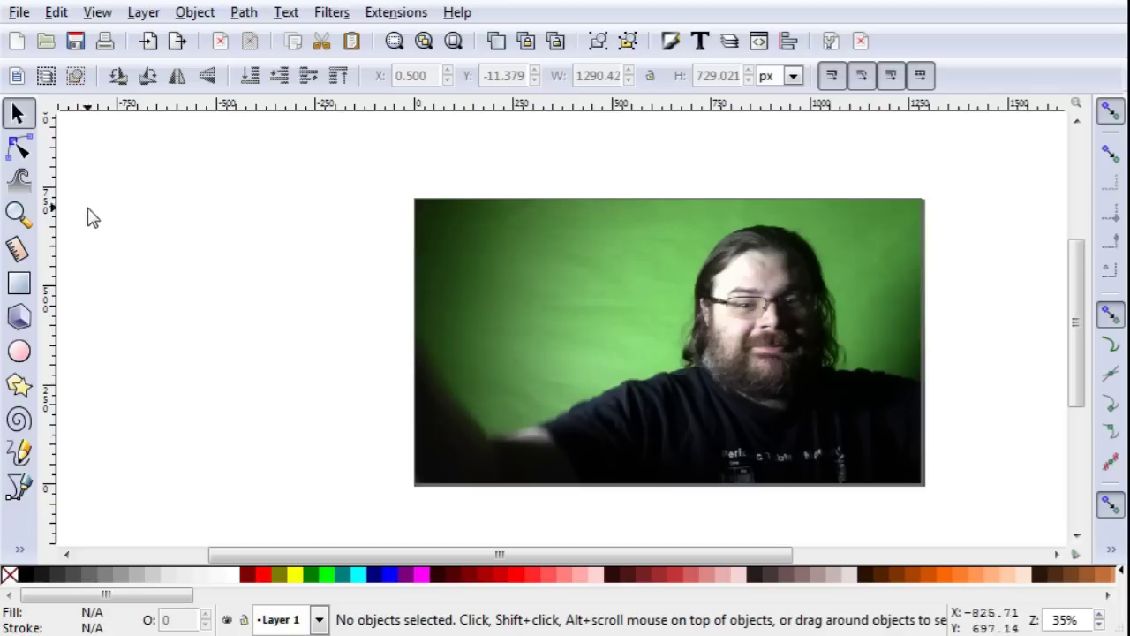
- Create a text line reading 'MEDIA ARTS' at the image's top-left
{"action": "left_click", "coordinate": [18, 549]}
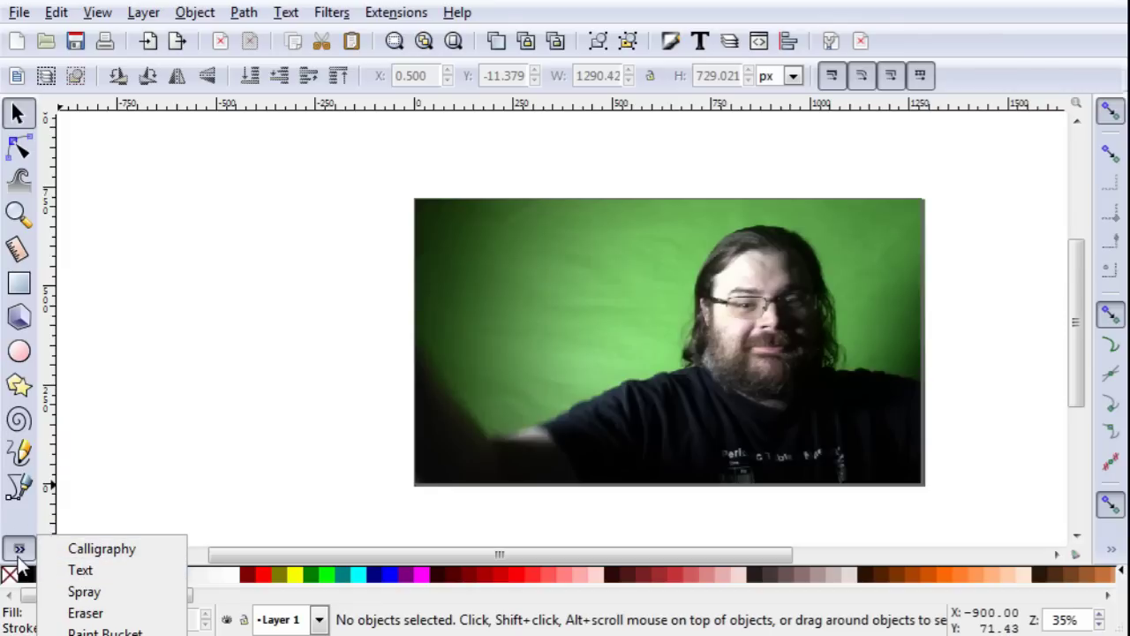
{"action": "left_click", "coordinate": [81, 570]}
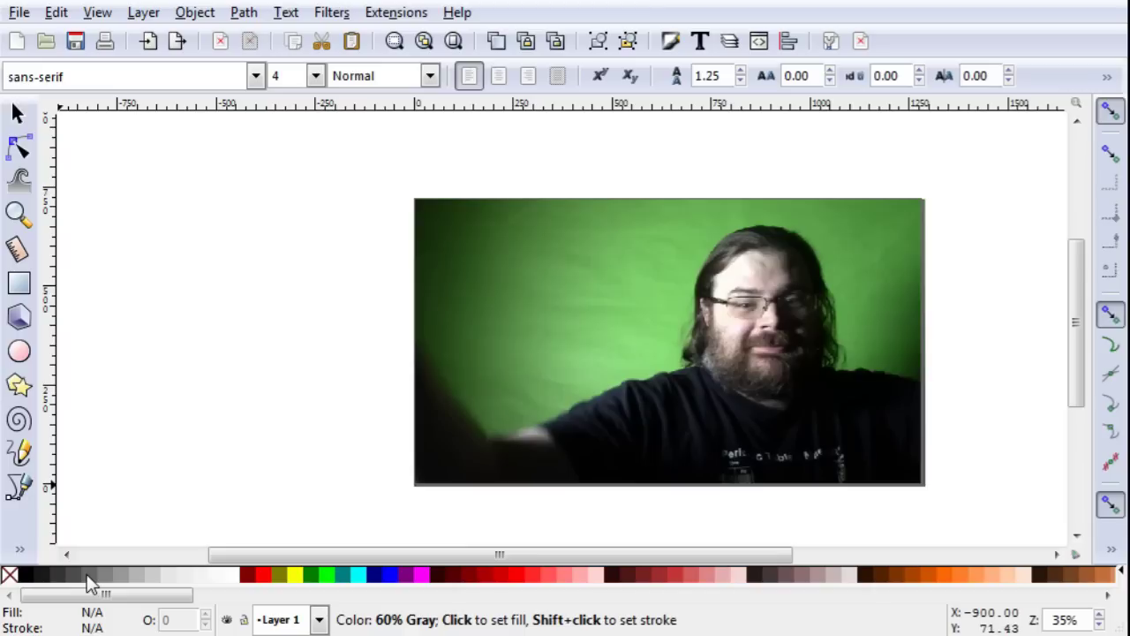
{"action": "left_click", "coordinate": [439, 224]}
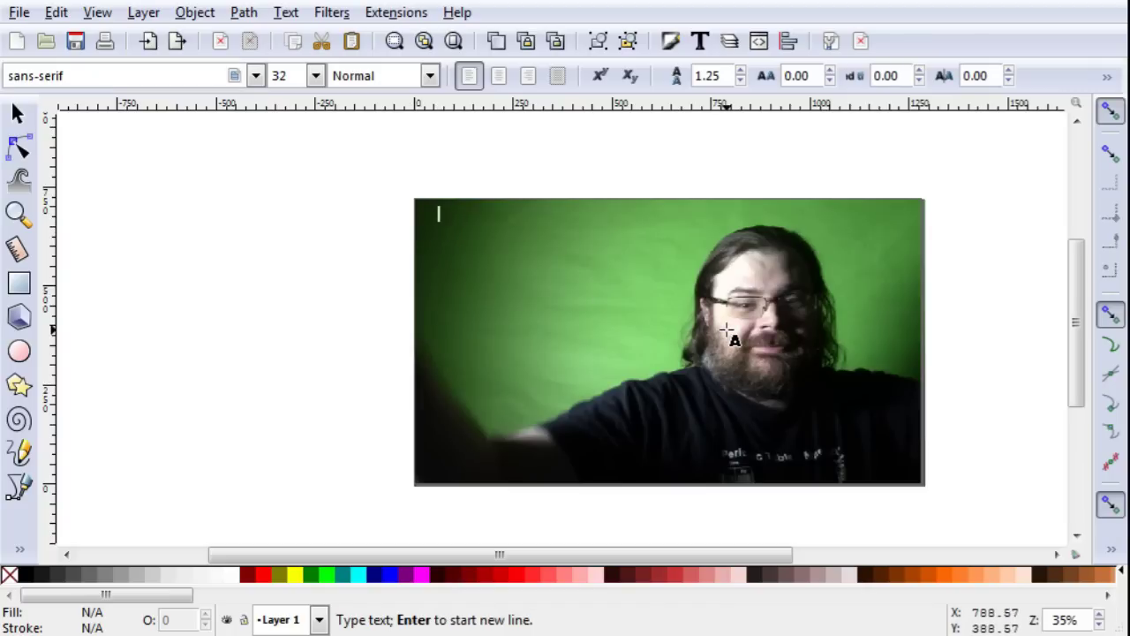
{"action": "type", "text": "MOOD CARTS"}
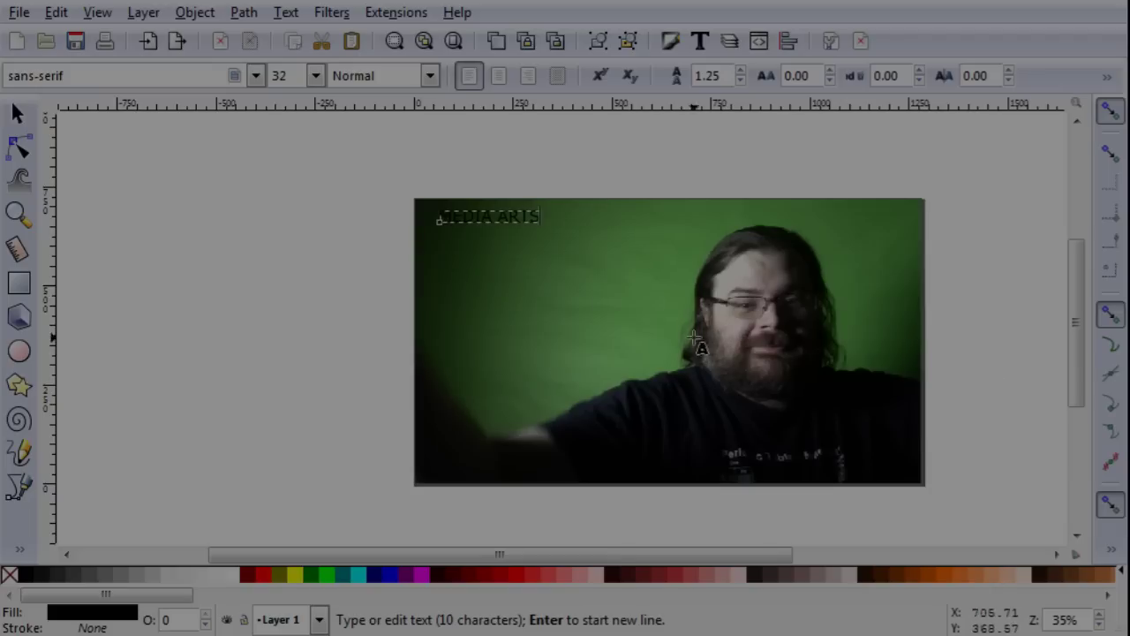
- Change the title text's font family to Trebuchet MS
{"action": "left_click", "coordinate": [487, 213]}
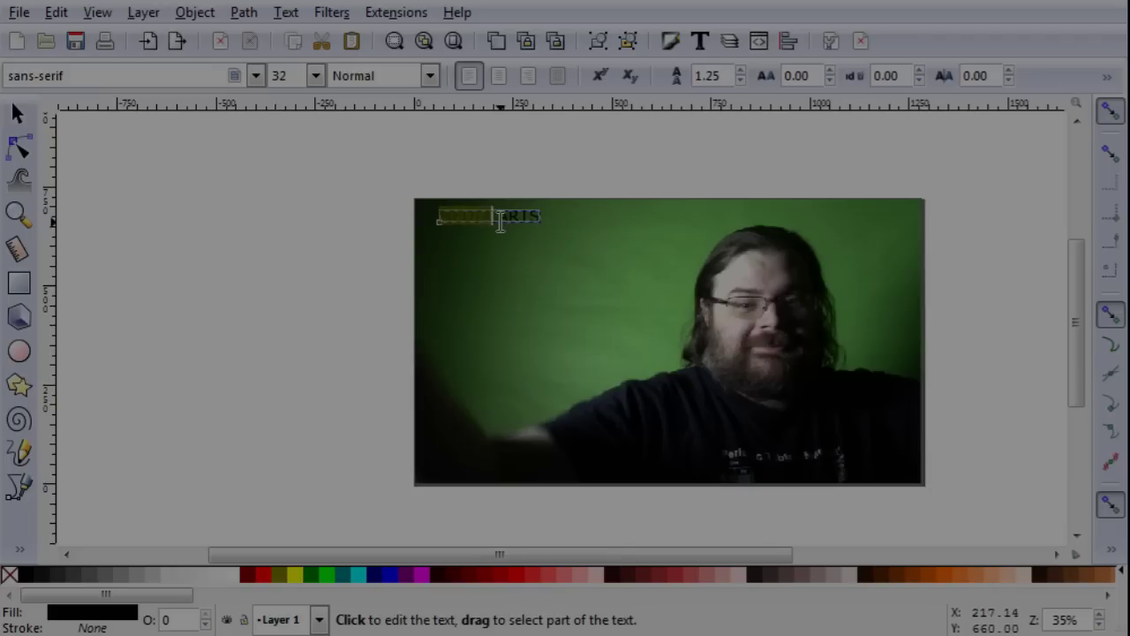
{"action": "double_click", "coordinate": [500, 221]}
{"action": "left_click", "coordinate": [500, 221]}
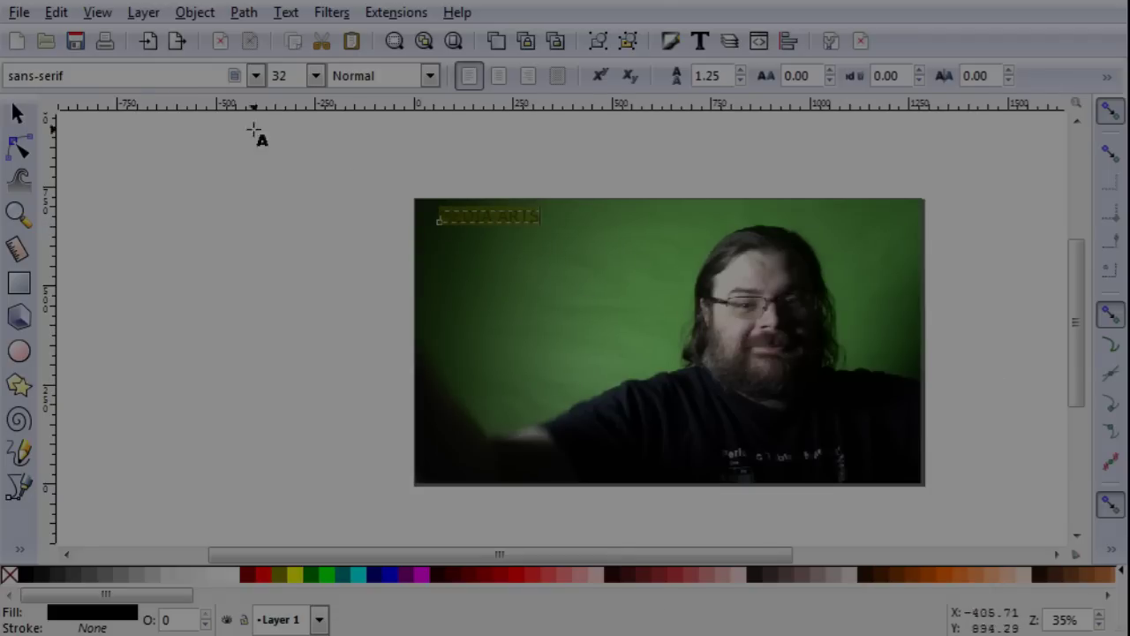
{"action": "triple_click", "coordinate": [177, 76]}
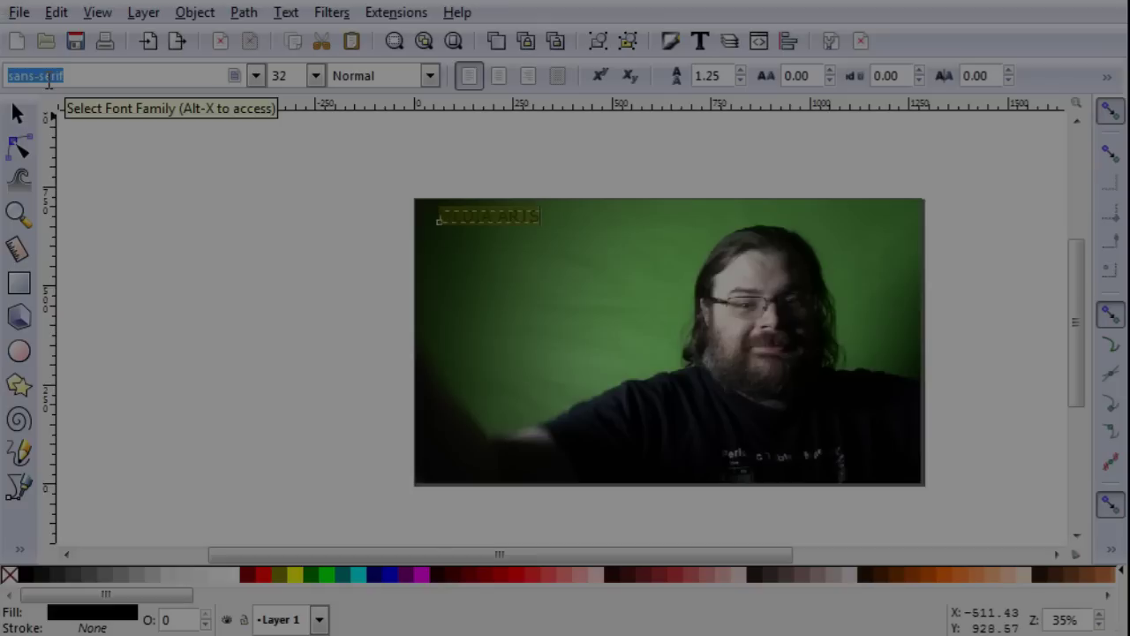
{"action": "type", "text": "op"}
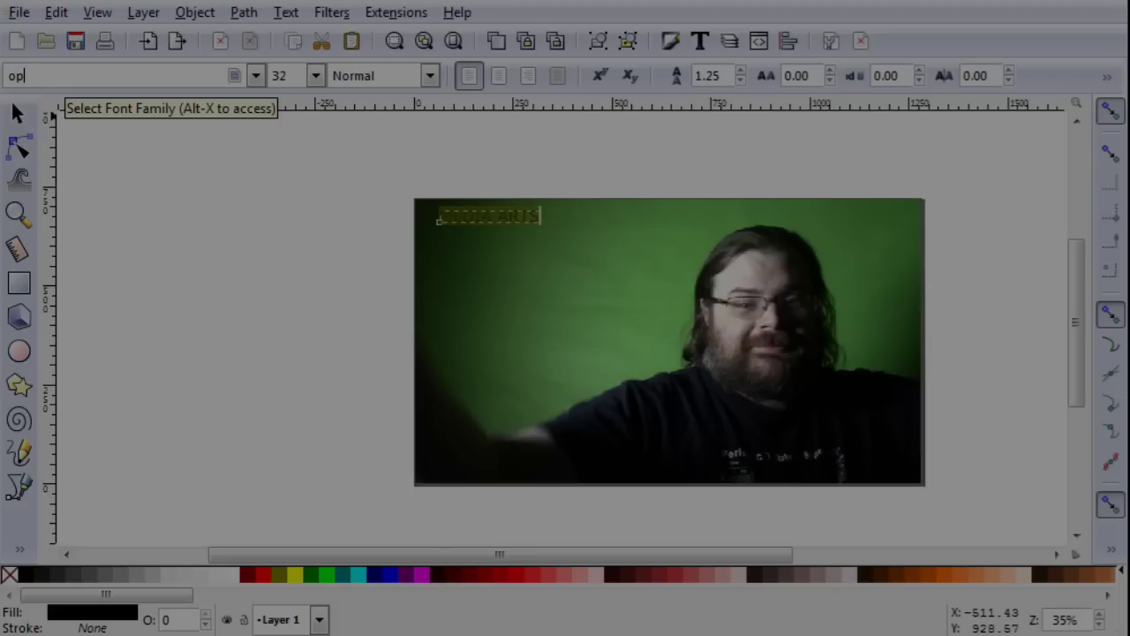
{"action": "key", "text": "BackSpace"}
{"action": "key", "text": "BackSpace"}
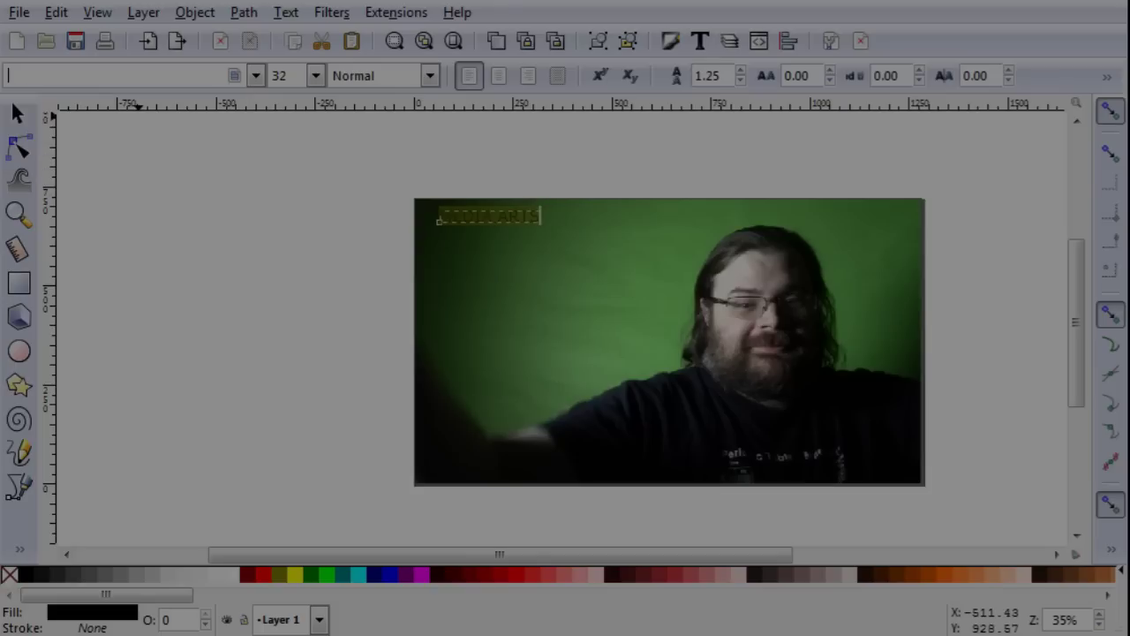
{"action": "type", "text": "r"}
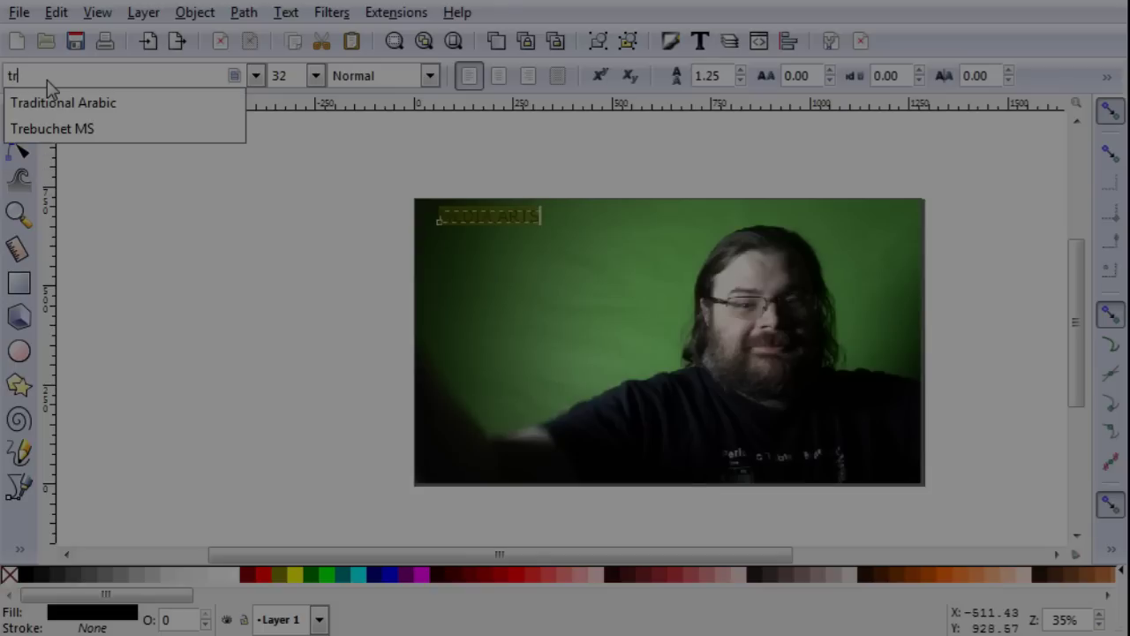
{"action": "left_click", "coordinate": [89, 131]}
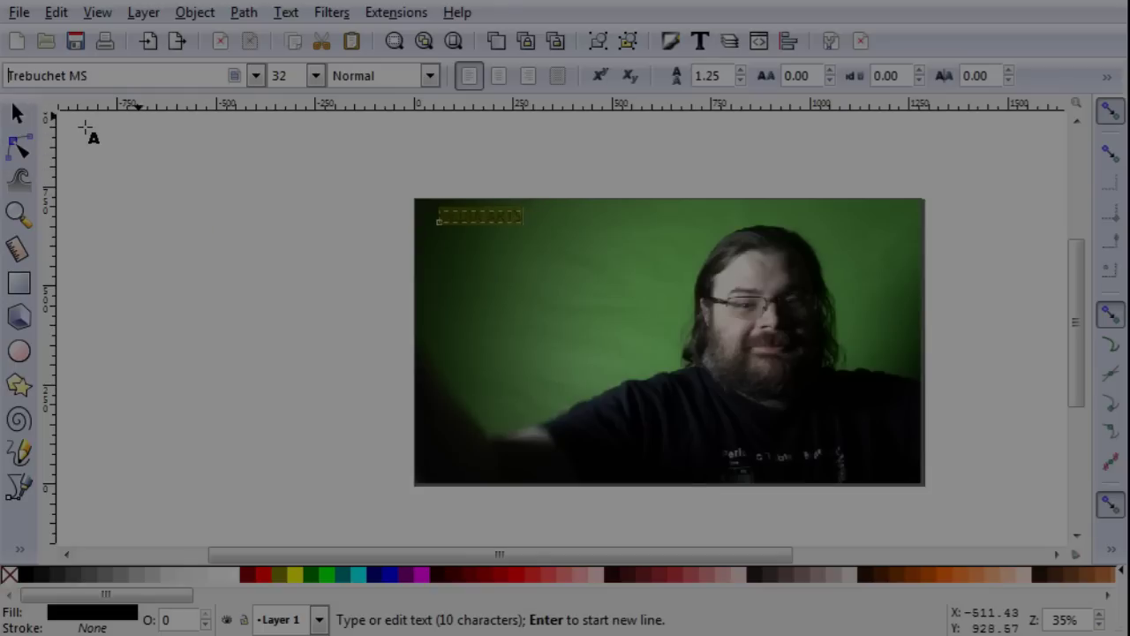
- Scale the MEDIA ARTS title to about 608 × 190 px across the image's top-left
{"action": "left_click", "coordinate": [20, 118]}
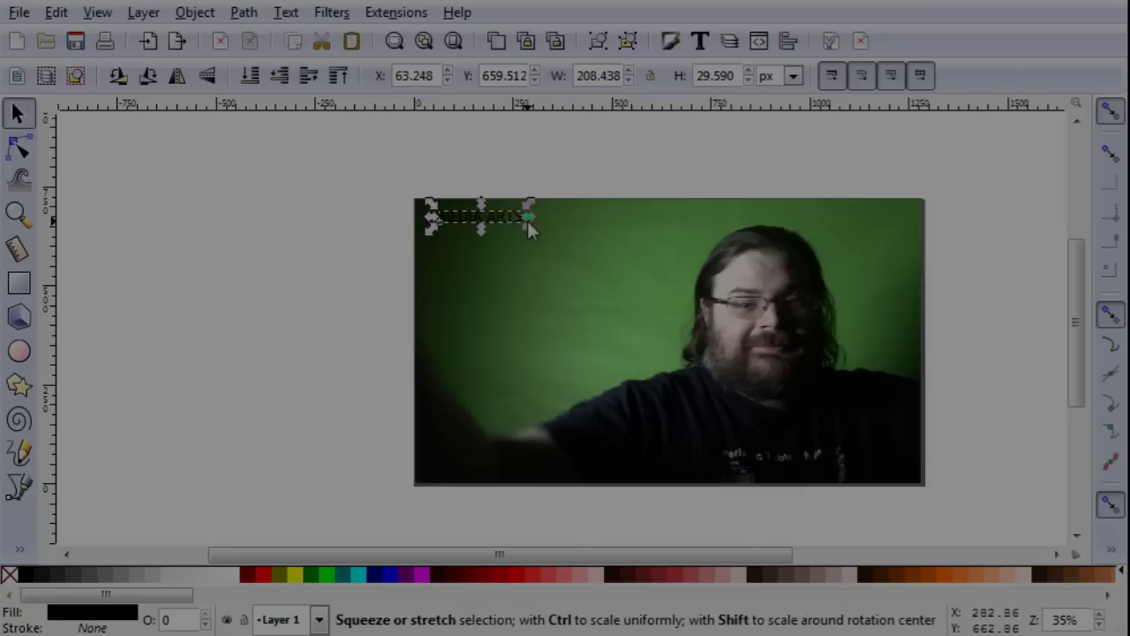
{"action": "left_click_drag", "start_coordinate": [528, 228], "coordinate": [685, 295]}
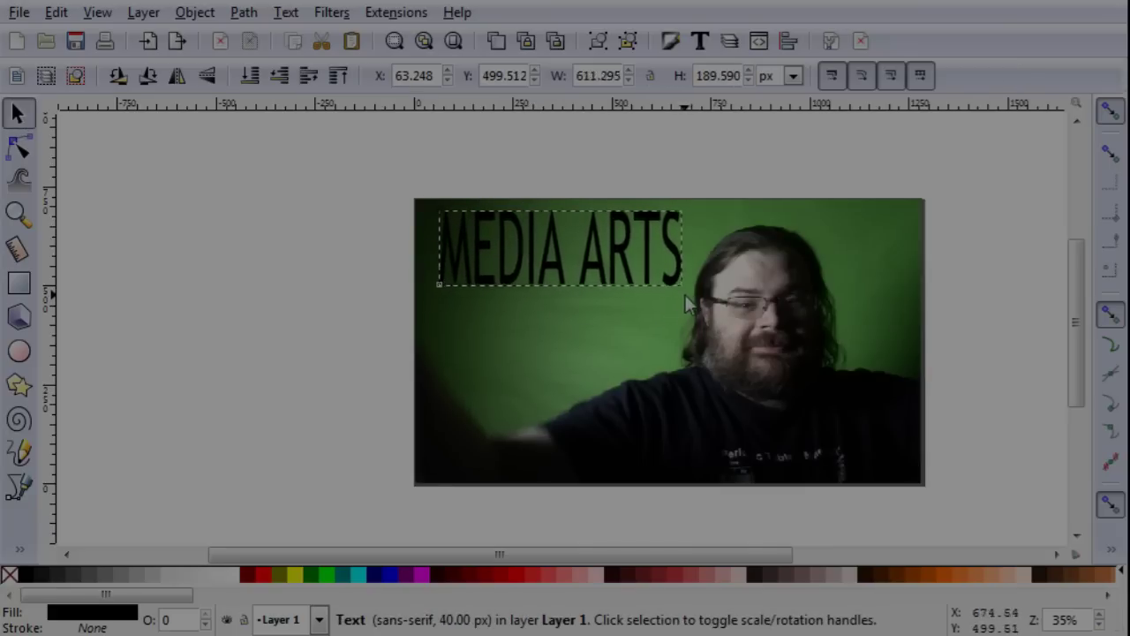
{"action": "left_click_drag", "start_coordinate": [646, 221], "coordinate": [642, 223]}
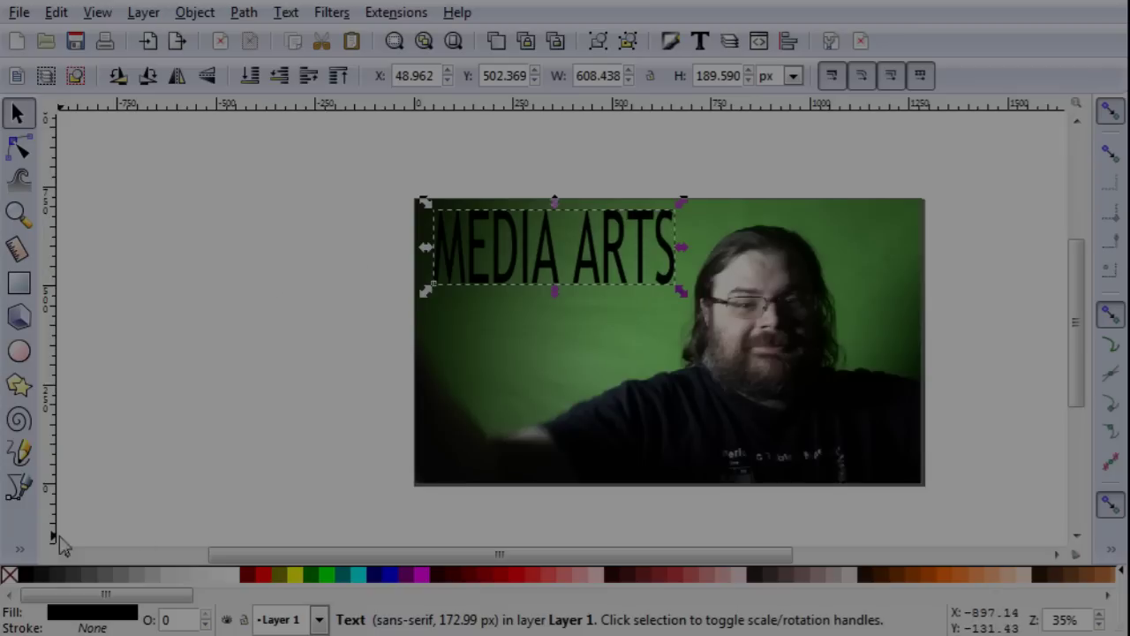
- Set the title's fill to bright green, RGBA 00ff00ff
{"action": "left_click", "coordinate": [90, 614]}
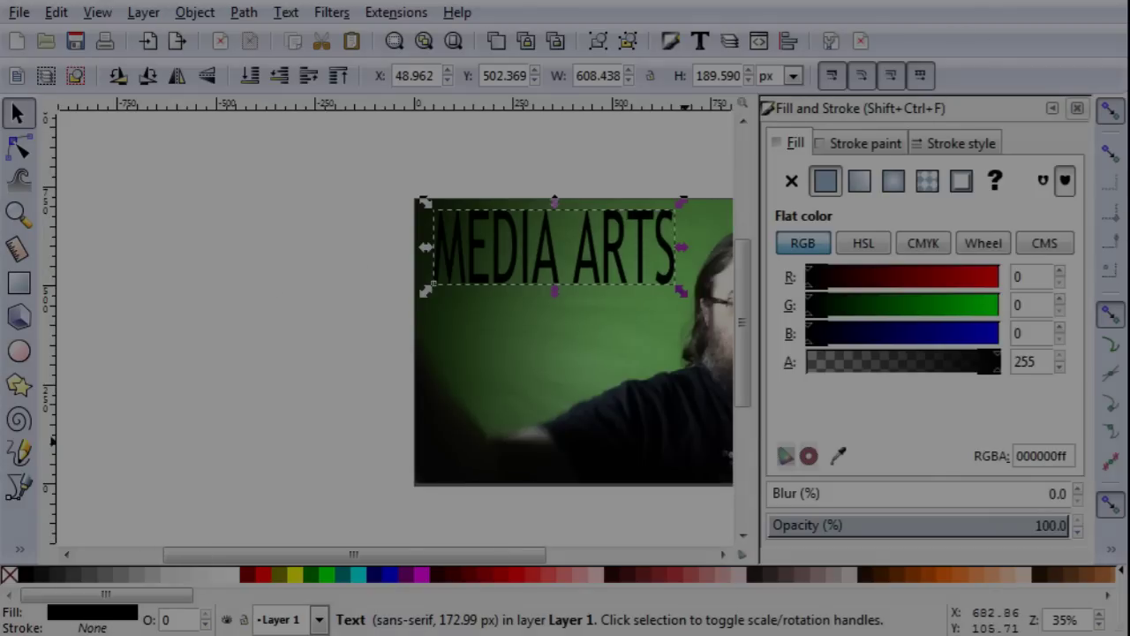
{"action": "left_click_drag", "start_coordinate": [517, 553], "coordinate": [649, 554]}
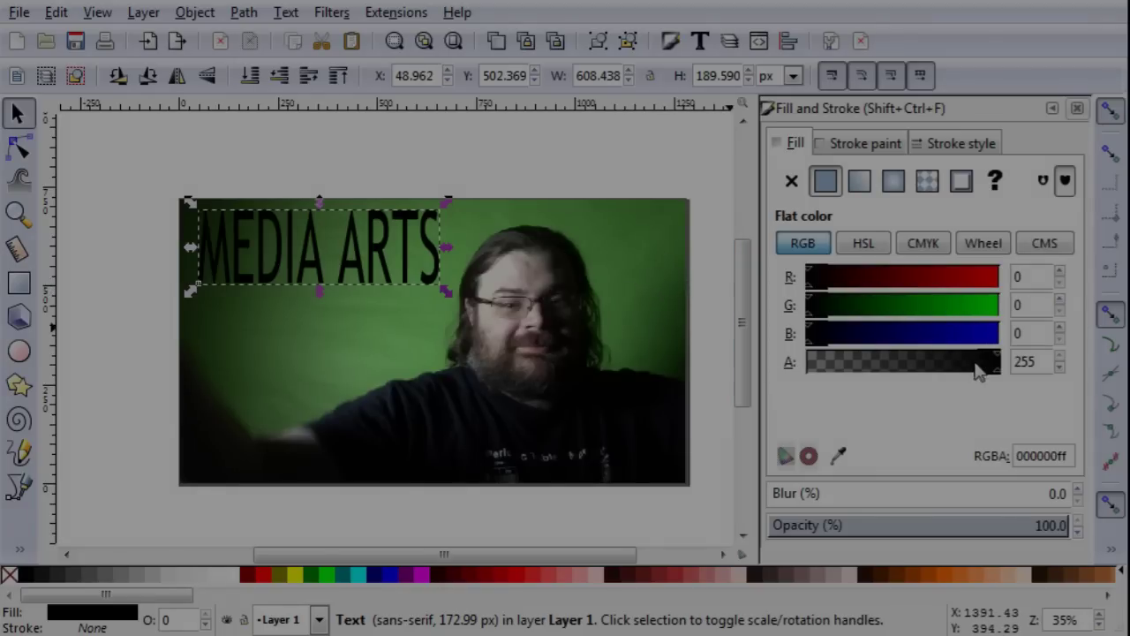
{"action": "left_click_drag", "start_coordinate": [938, 309], "coordinate": [1044, 311]}
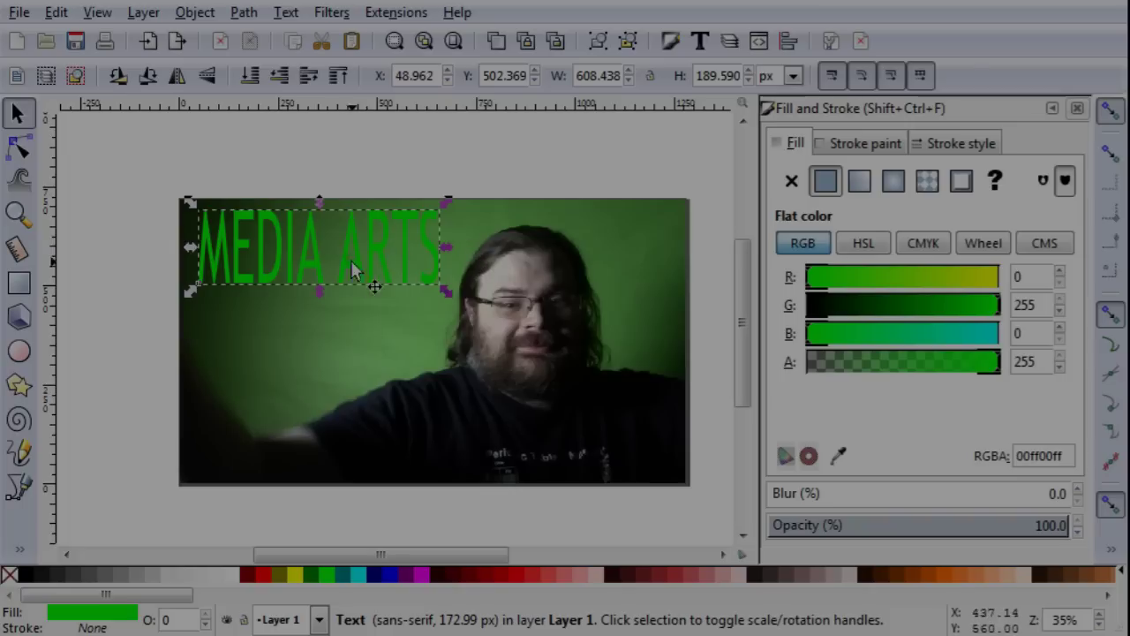
- Apply a flat black stroke, RGBA 000000ff, to the green title
{"action": "left_click", "coordinate": [868, 144]}
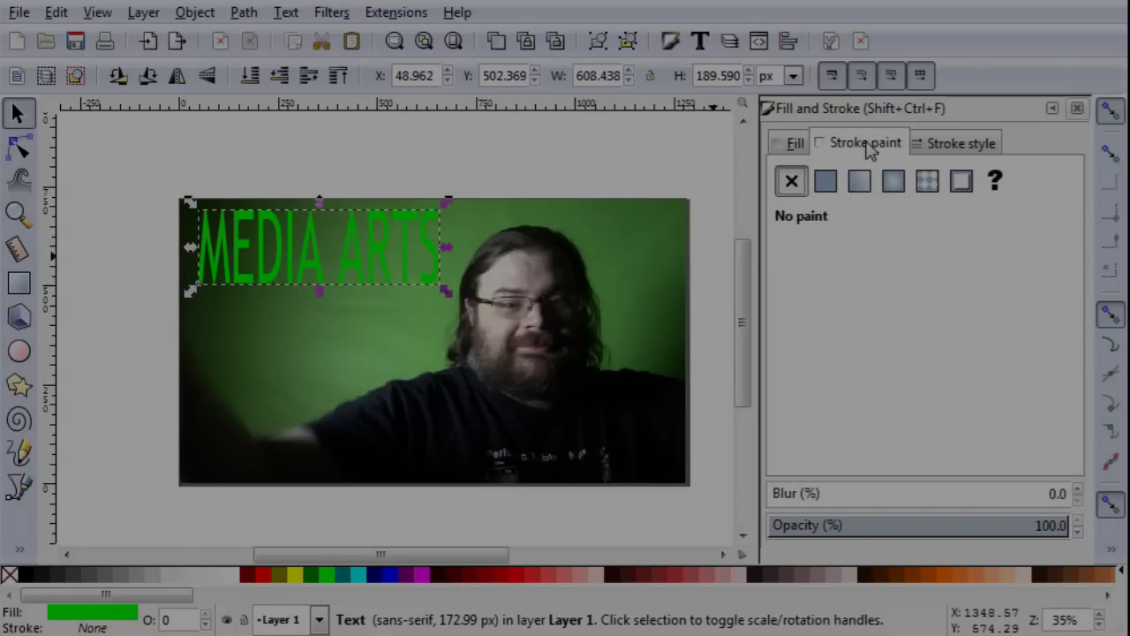
{"action": "left_click", "coordinate": [826, 183]}
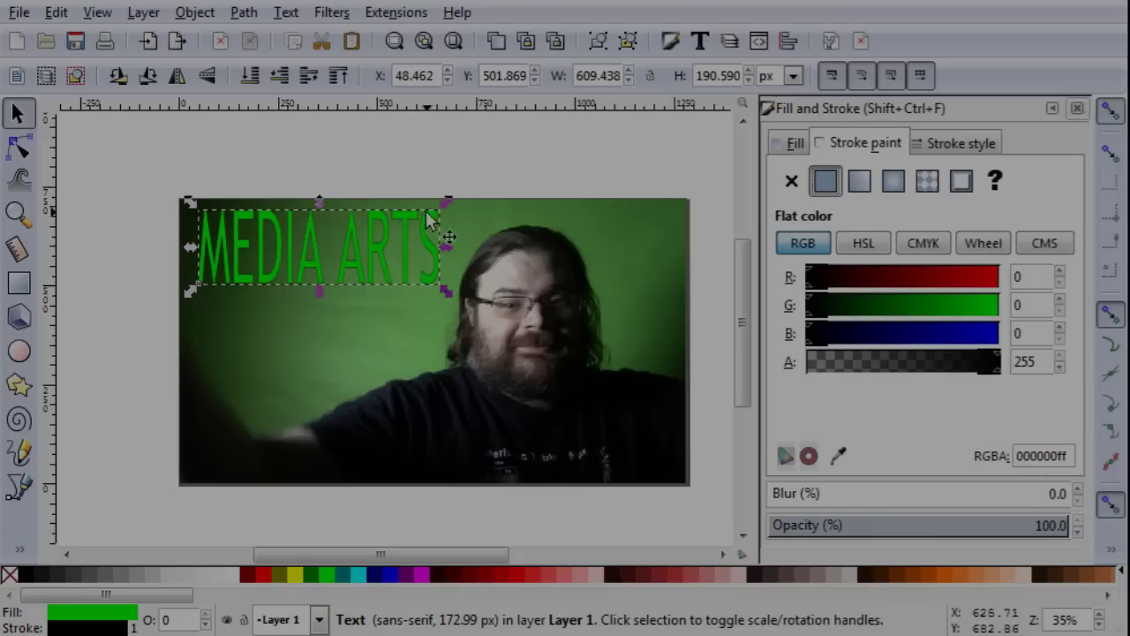
- Set the title's stroke width to 8.4 px
{"action": "left_click", "coordinate": [955, 146]}
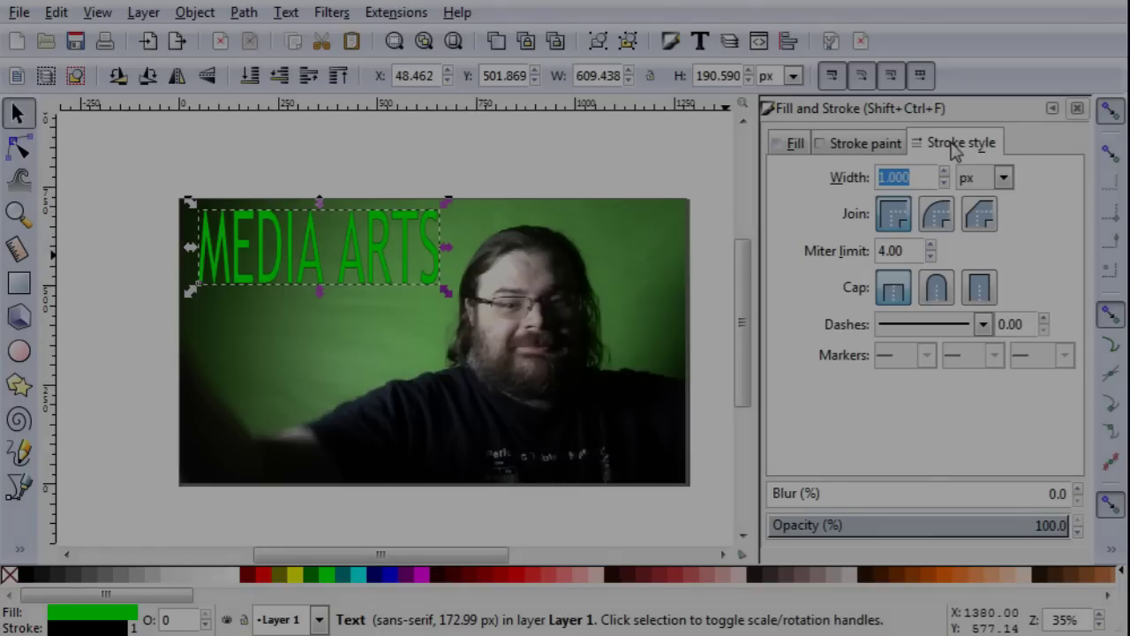
{"action": "left_click", "coordinate": [944, 173]}
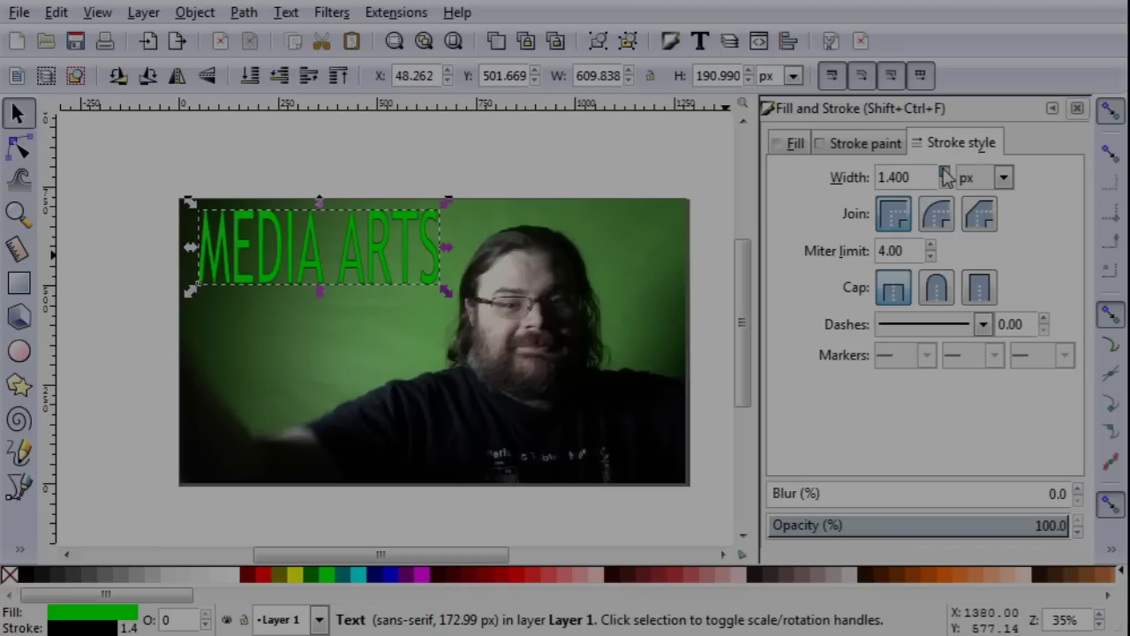
{"action": "left_click", "coordinate": [944, 173]}
{"action": "left_click", "coordinate": [944, 172]}
{"action": "left_click", "coordinate": [945, 172]}
{"action": "left_click", "coordinate": [944, 172]}
{"action": "left_click", "coordinate": [945, 172]}
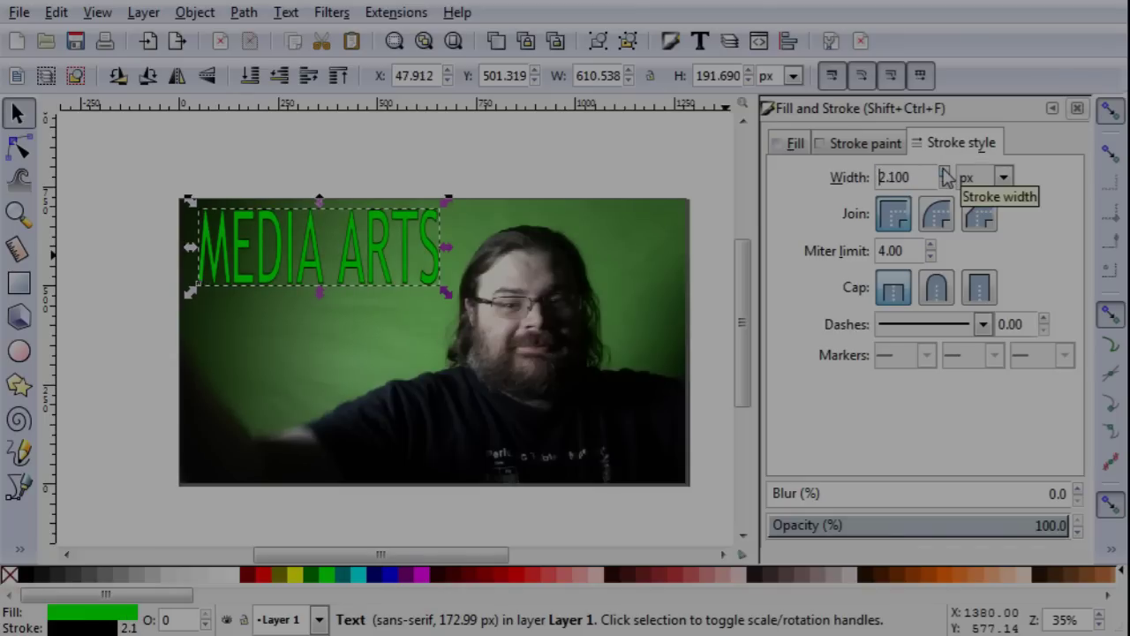
{"action": "left_click", "coordinate": [944, 172]}
{"action": "left_click", "coordinate": [944, 172]}
{"action": "left_click", "coordinate": [944, 173]}
{"action": "left_click", "coordinate": [945, 172]}
{"action": "left_click", "coordinate": [944, 172]}
{"action": "left_click", "coordinate": [944, 172]}
{"action": "left_click", "coordinate": [944, 172]}
{"action": "left_click", "coordinate": [944, 172]}
{"action": "left_click", "coordinate": [944, 172]}
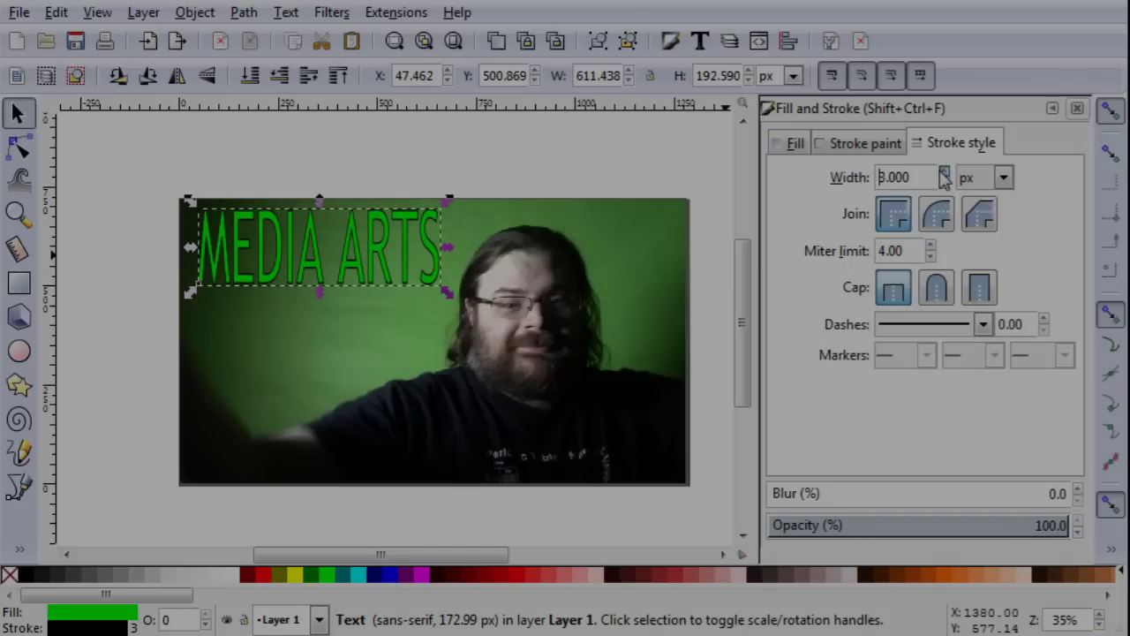
{"action": "left_click", "coordinate": [944, 172]}
{"action": "left_click", "coordinate": [944, 172]}
{"action": "left_click", "coordinate": [944, 172]}
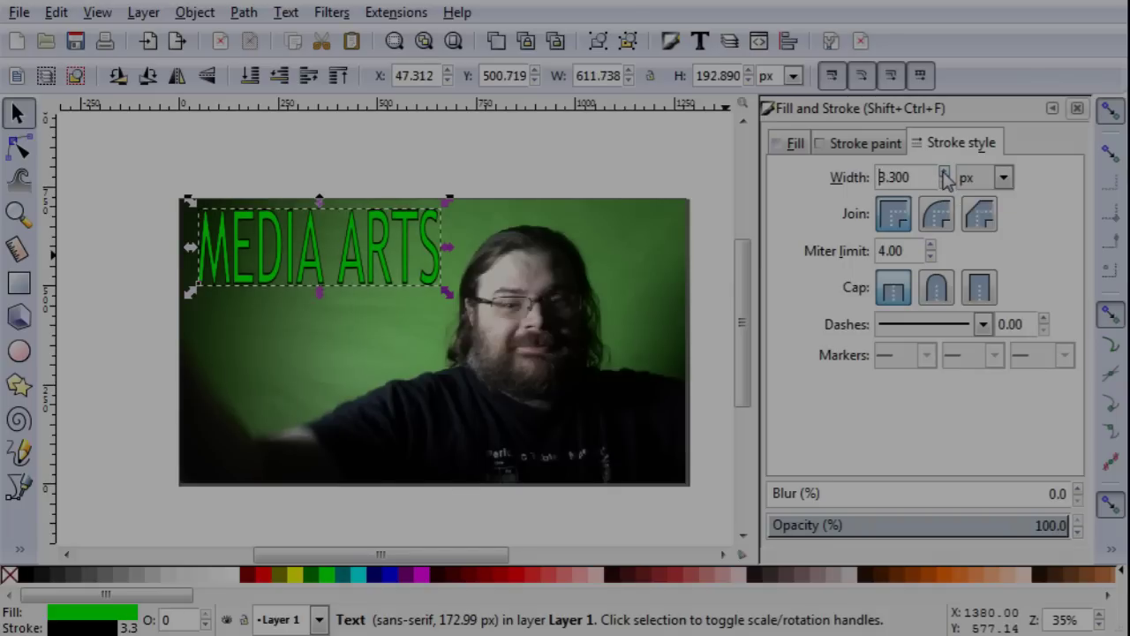
{"action": "left_click", "coordinate": [944, 172]}
{"action": "left_click", "coordinate": [944, 172]}
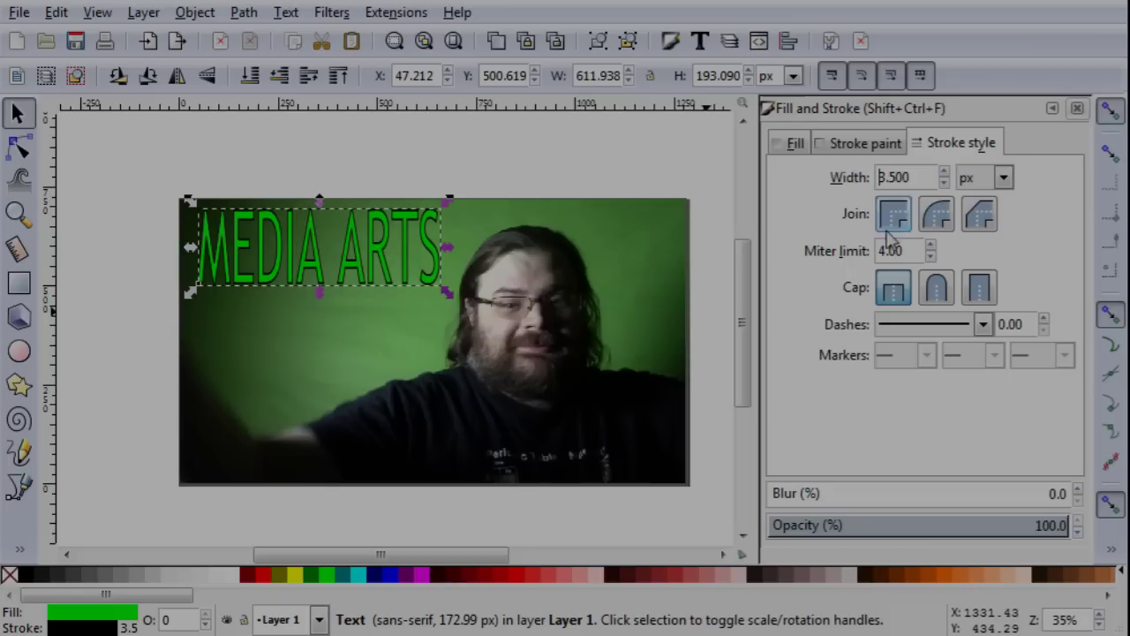
{"action": "left_click_drag", "start_coordinate": [944, 174], "coordinate": [945, 174]}
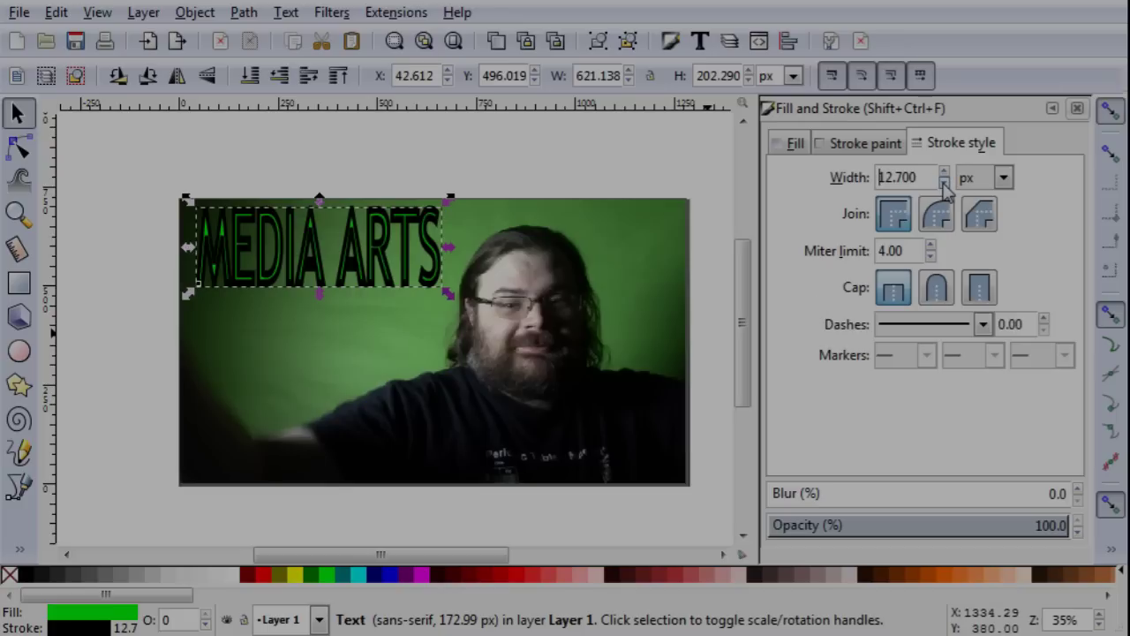
{"action": "left_click_drag", "start_coordinate": [943, 183], "coordinate": [944, 175]}
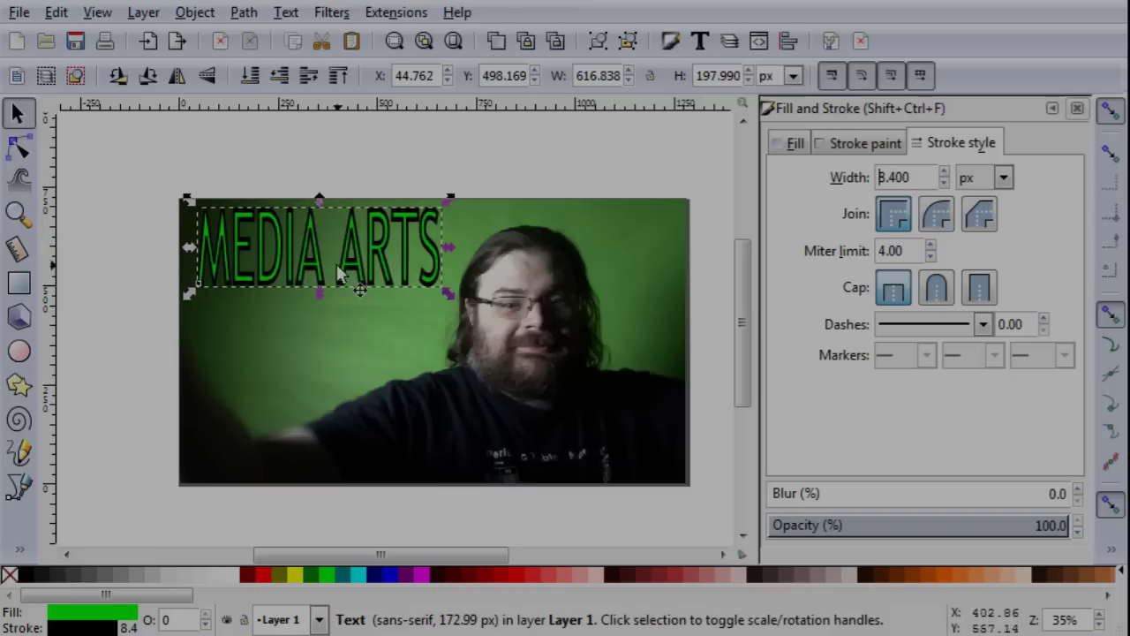
- Duplicate the MEDIA ARTS title straight down to sit below the original
{"action": "left_click", "coordinate": [376, 149]}
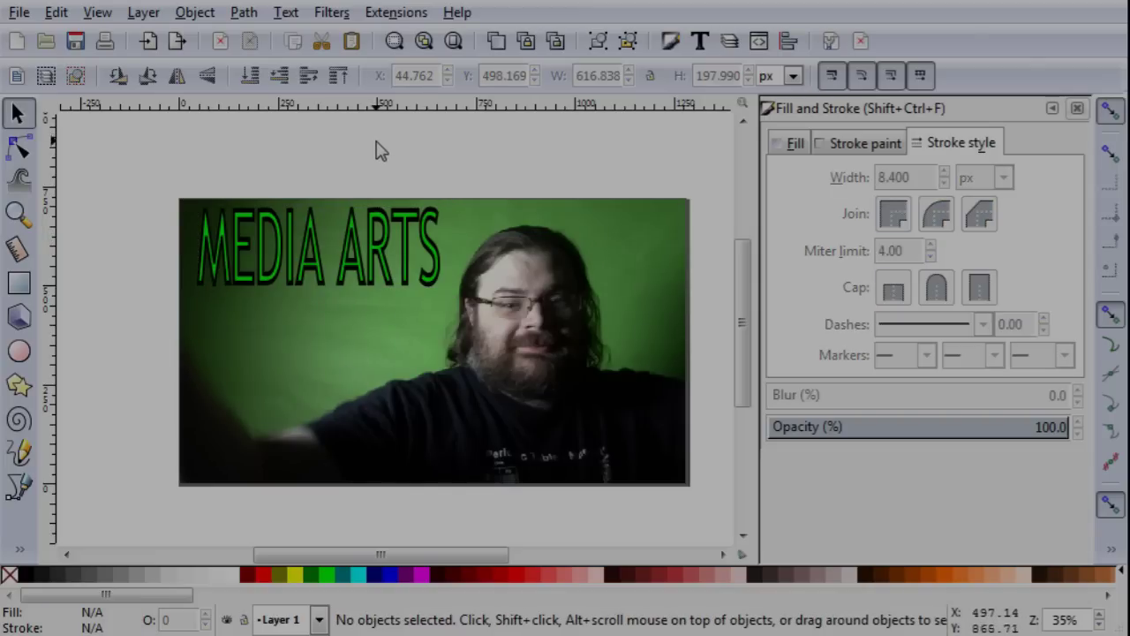
{"action": "left_click", "coordinate": [318, 263]}
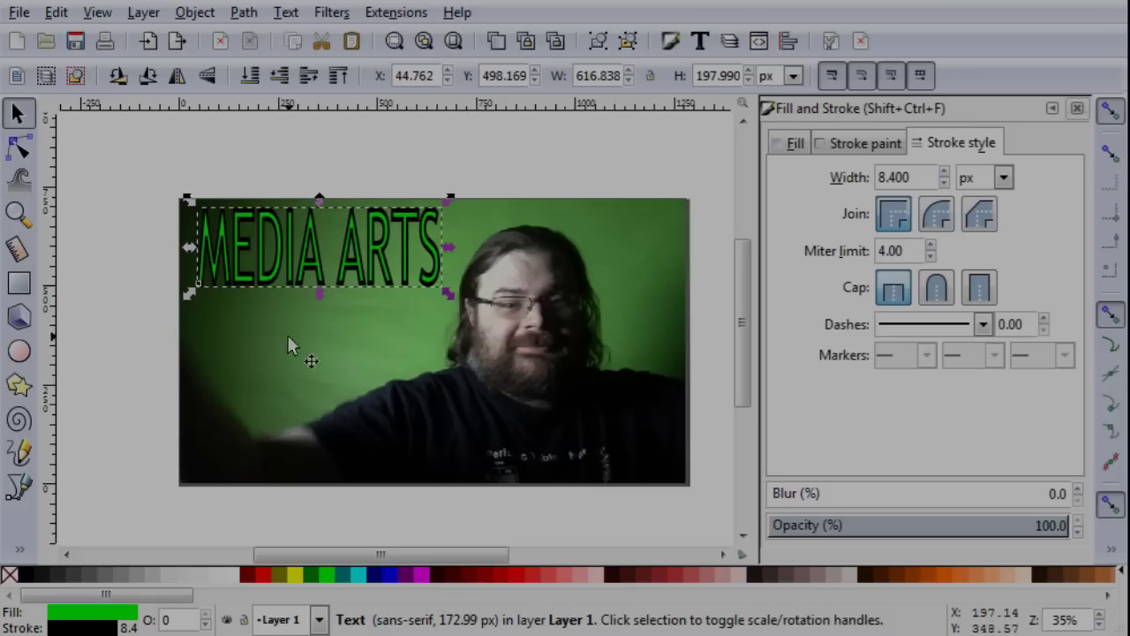
{"action": "key", "text": "ctrl"}
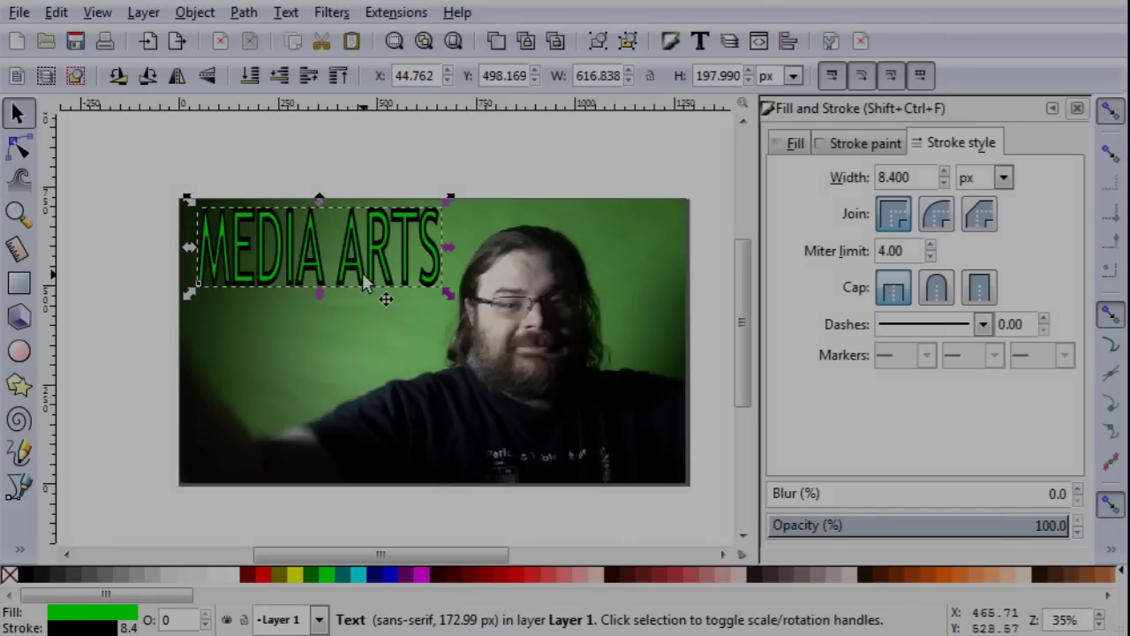
{"action": "left_click_drag", "start_coordinate": [362, 276], "coordinate": [351, 341]}
- Replace the copied title's text with NEWSLETTER
{"action": "double_click", "coordinate": [351, 345]}
{"action": "key", "text": "ctrl+a"}
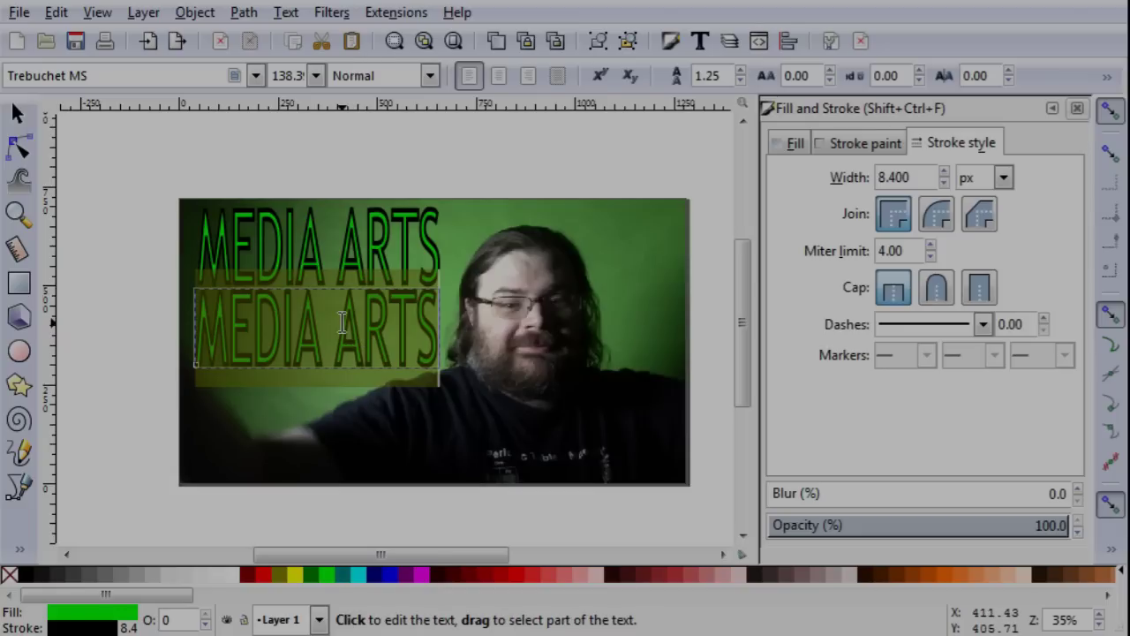
{"action": "type", "text": "N"}
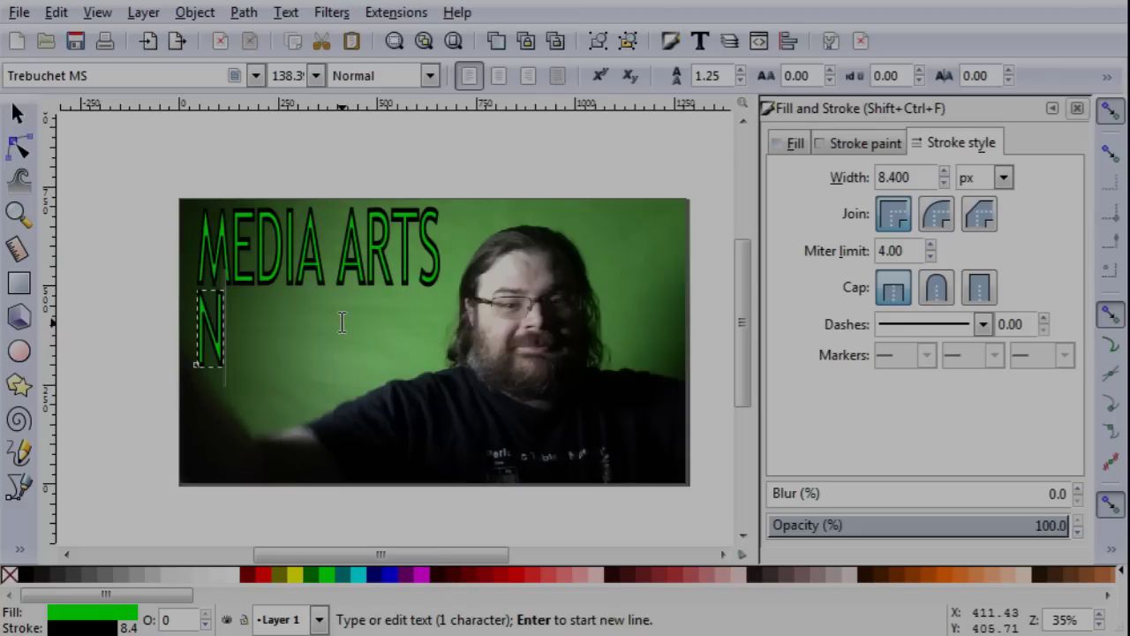
{"action": "type", "text": "EWSLETTER"}
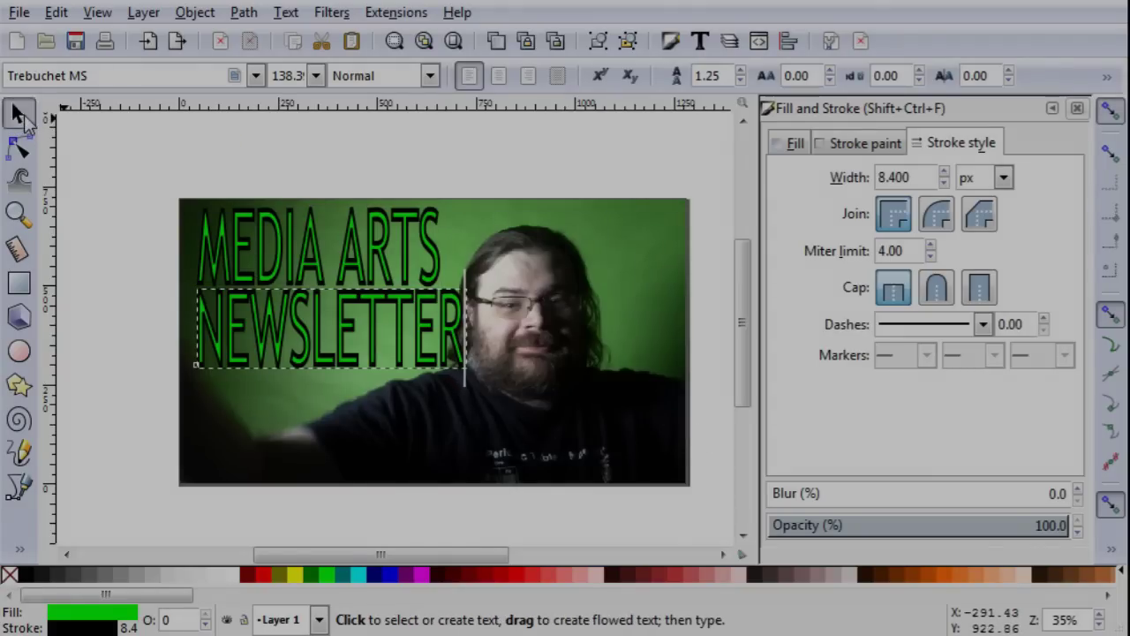
- Nudge the NEWSLETTER line into position beneath MEDIA ARTS
{"action": "left_click", "coordinate": [19, 115]}
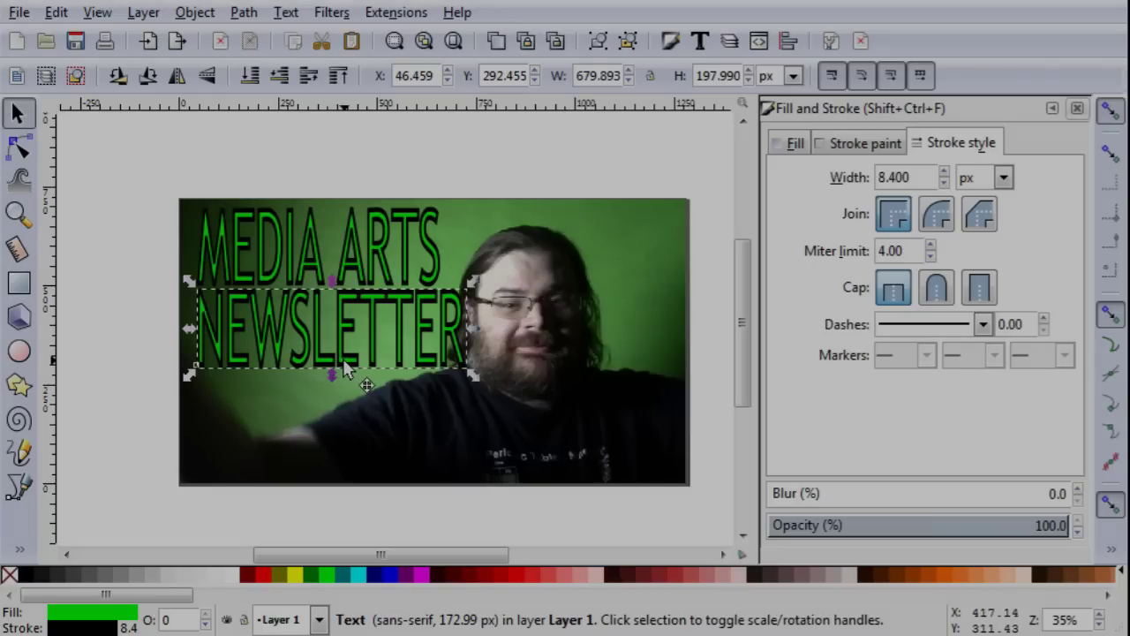
{"action": "left_click_drag", "start_coordinate": [342, 372], "coordinate": [341, 363]}
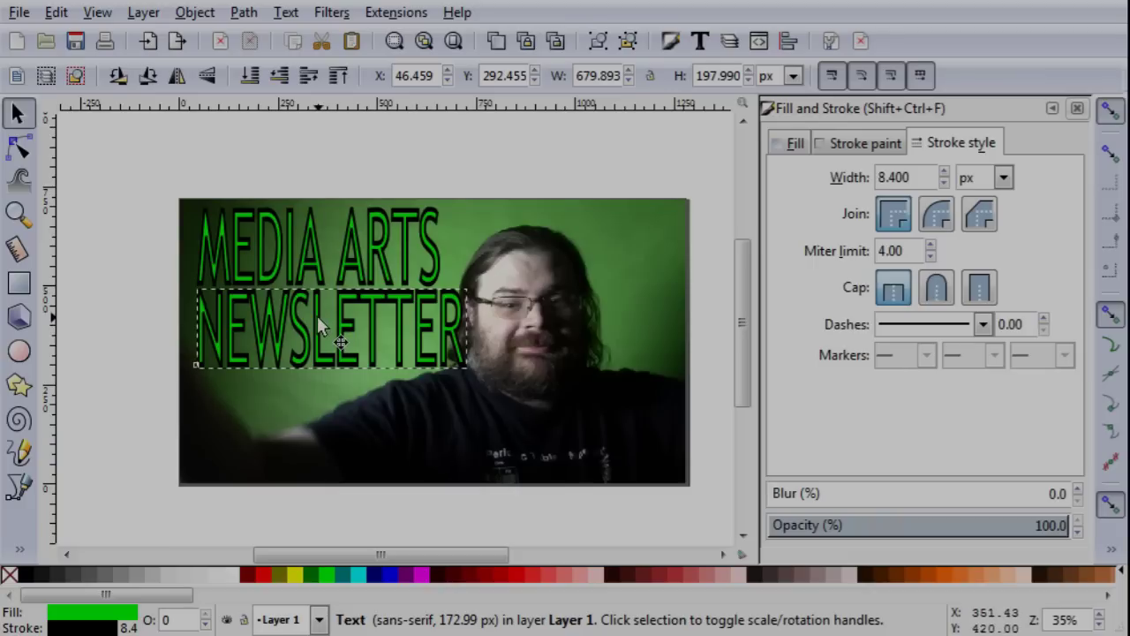
{"action": "left_click", "coordinate": [132, 146]}
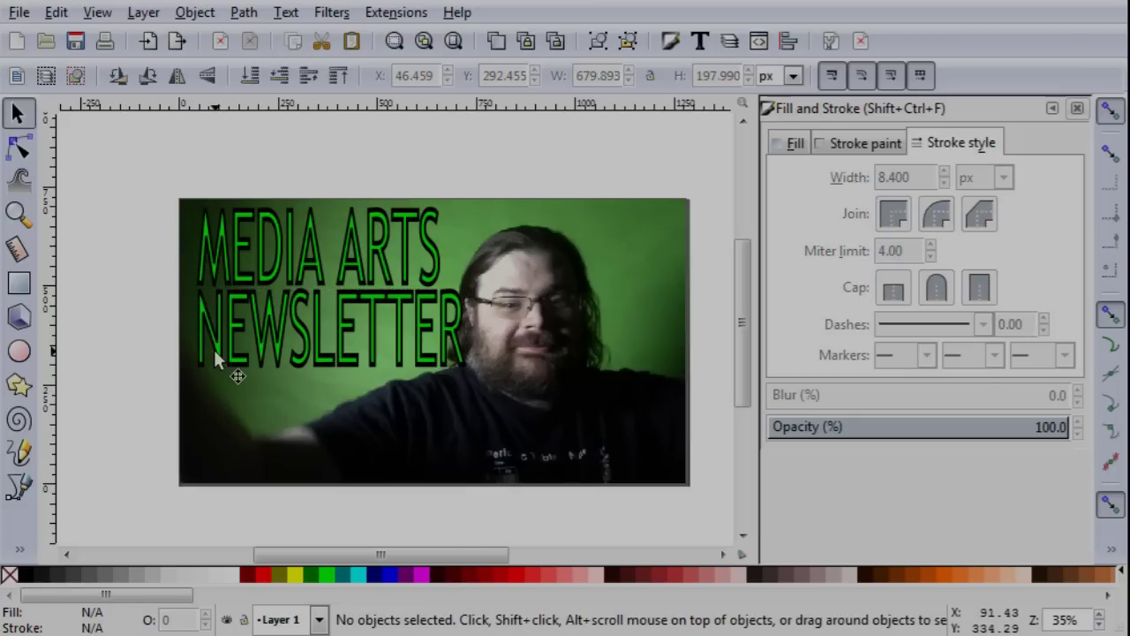
- Scale NEWSLETTER narrower to about 606 × 198 px, matching the MEDIA ARTS width
{"action": "left_click", "coordinate": [235, 337]}
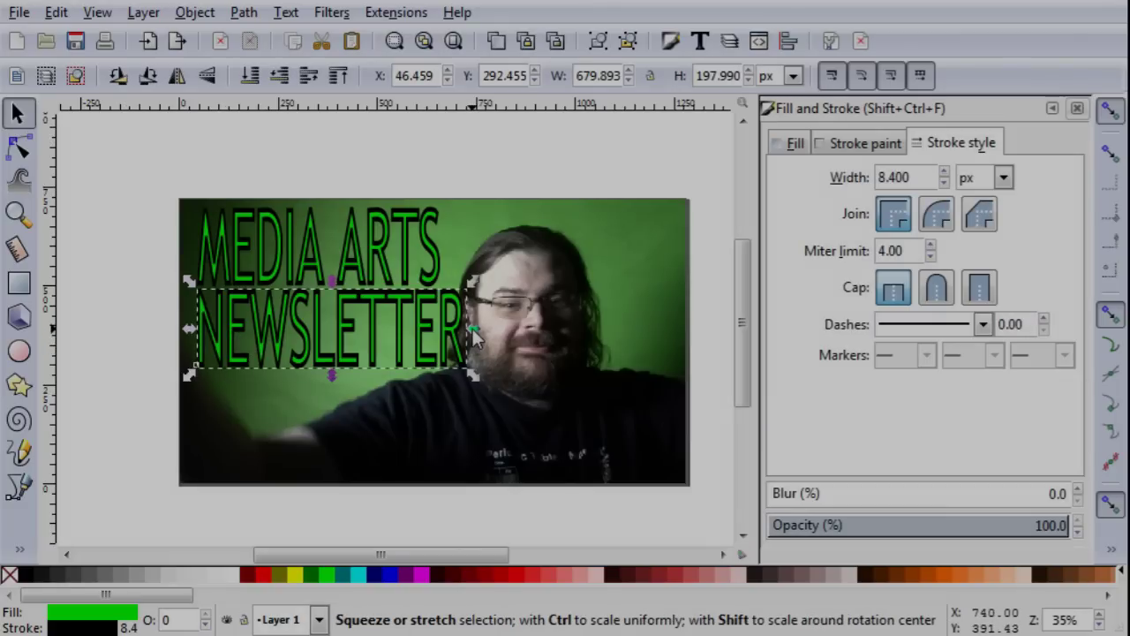
{"action": "left_click_drag", "start_coordinate": [473, 329], "coordinate": [443, 318]}
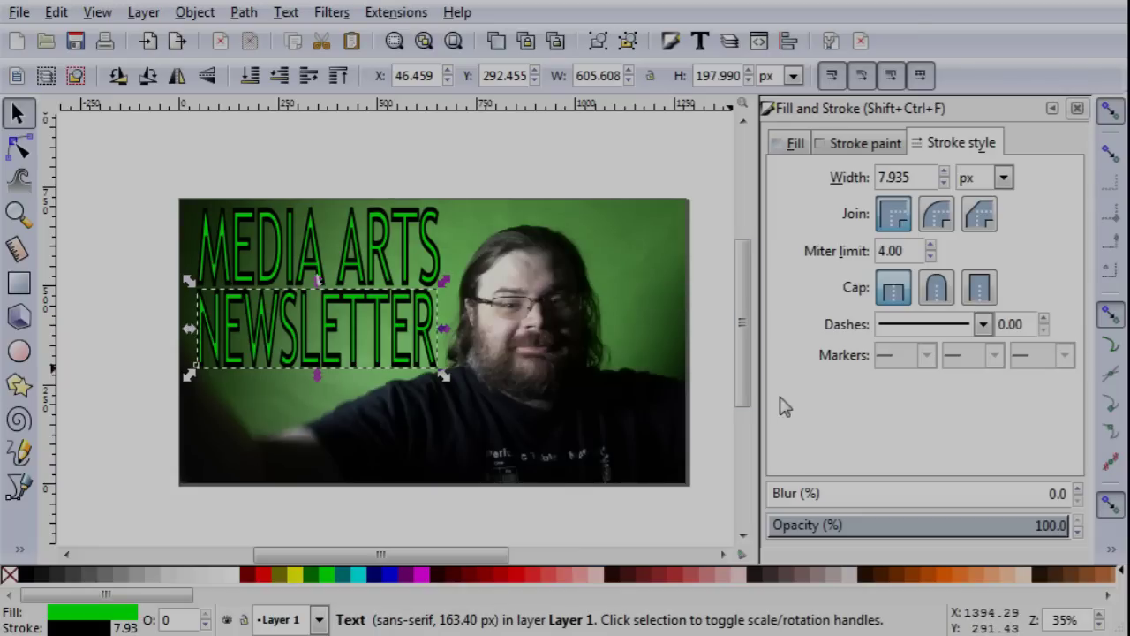
{"action": "left_click", "coordinate": [482, 165]}
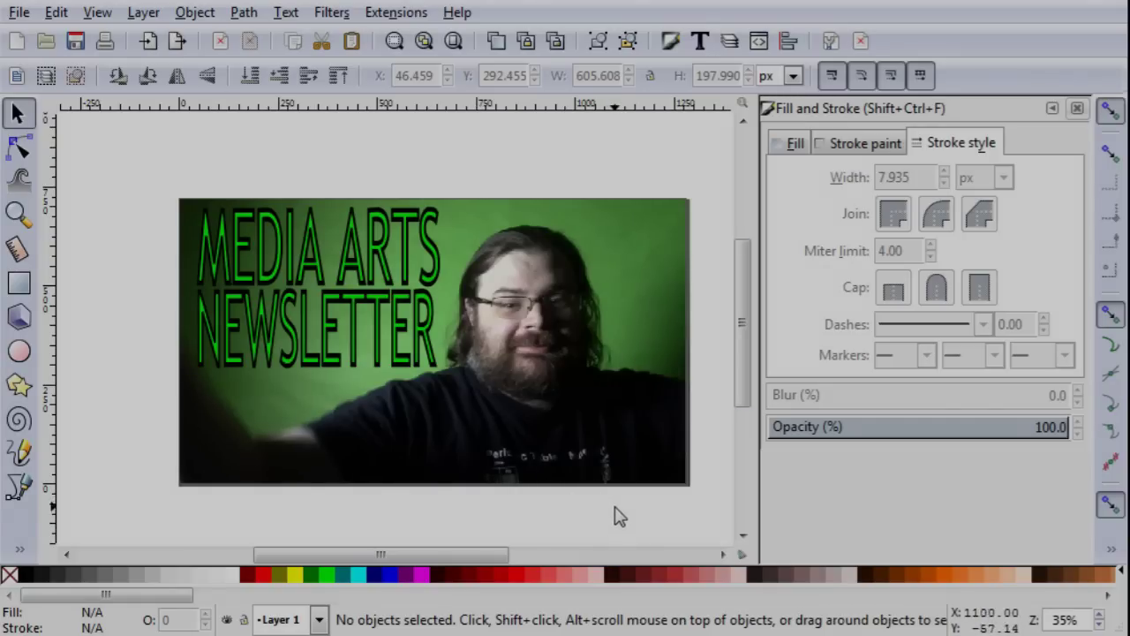
- In Export PNG Image, set the export area to Page at 1280 × 720 px after trying Selection and Drawing
{"action": "left_click", "coordinate": [16, 14]}
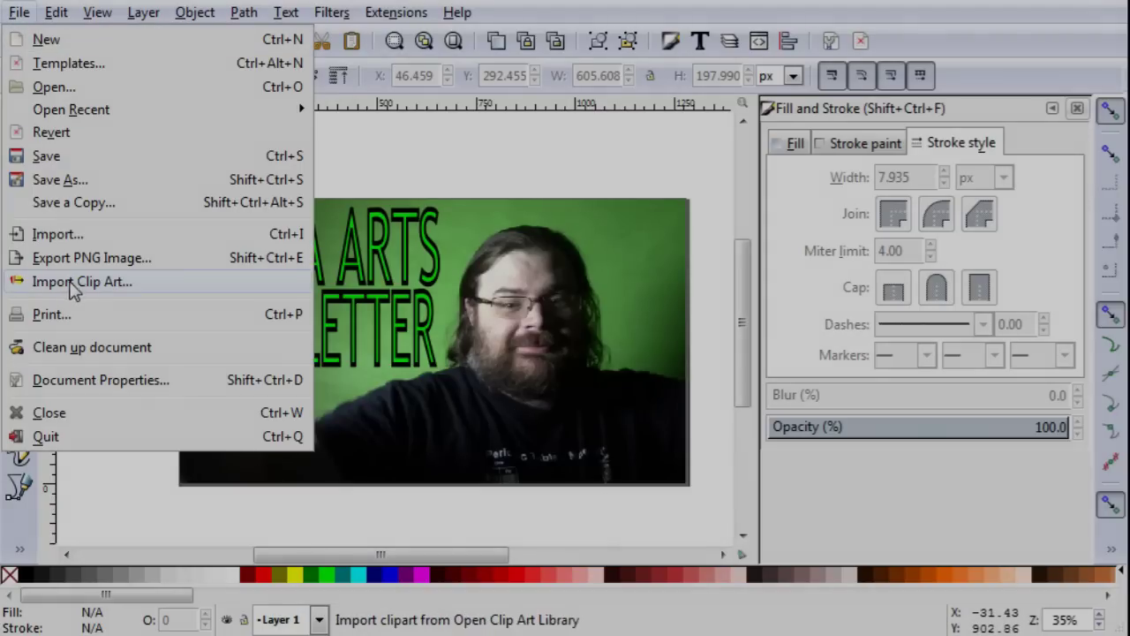
{"action": "left_click", "coordinate": [154, 265]}
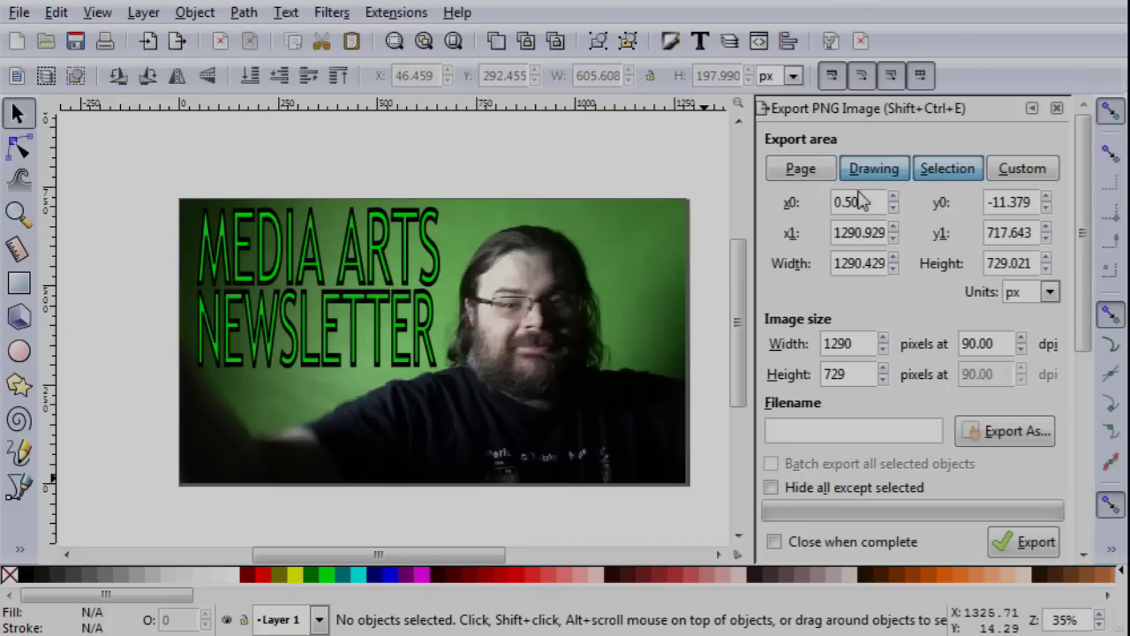
{"action": "left_click", "coordinate": [798, 169]}
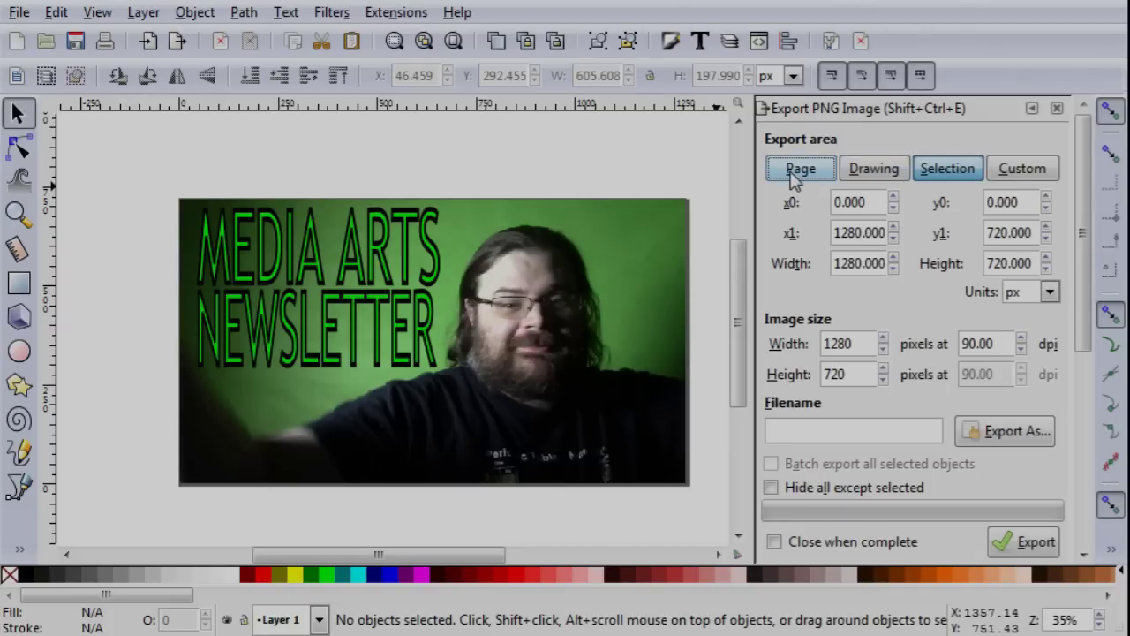
{"action": "left_click", "coordinate": [952, 177]}
{"action": "left_click", "coordinate": [411, 234]}
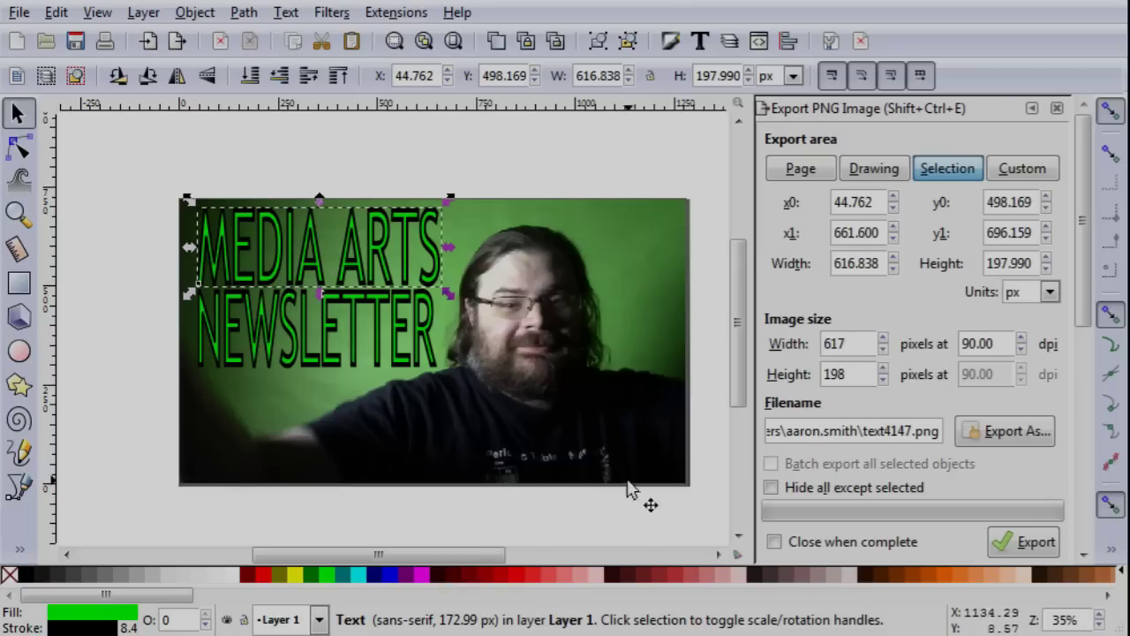
{"action": "left_click", "coordinate": [872, 174]}
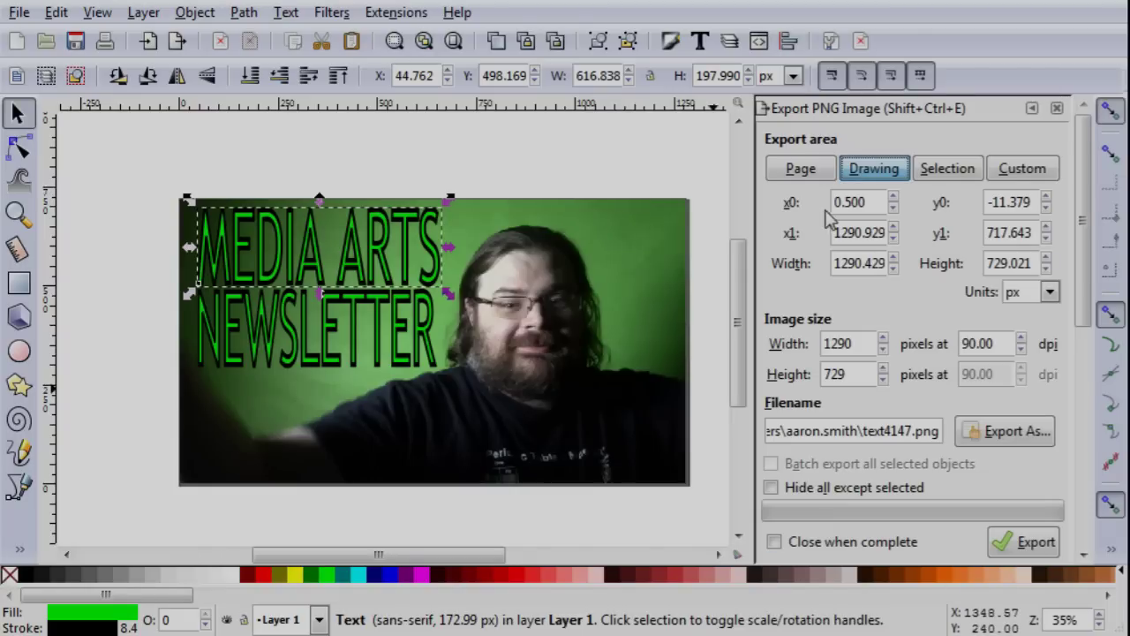
{"action": "left_click", "coordinate": [801, 169]}
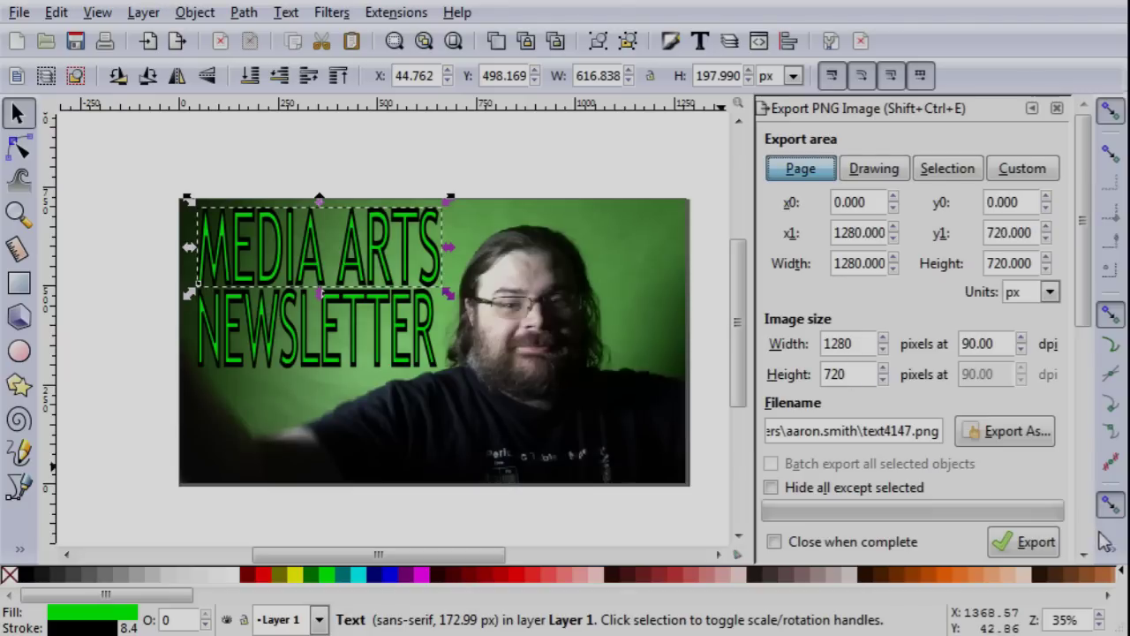
- Set the export file to text4147.png in the Desktop folder
{"action": "left_click", "coordinate": [1011, 434]}
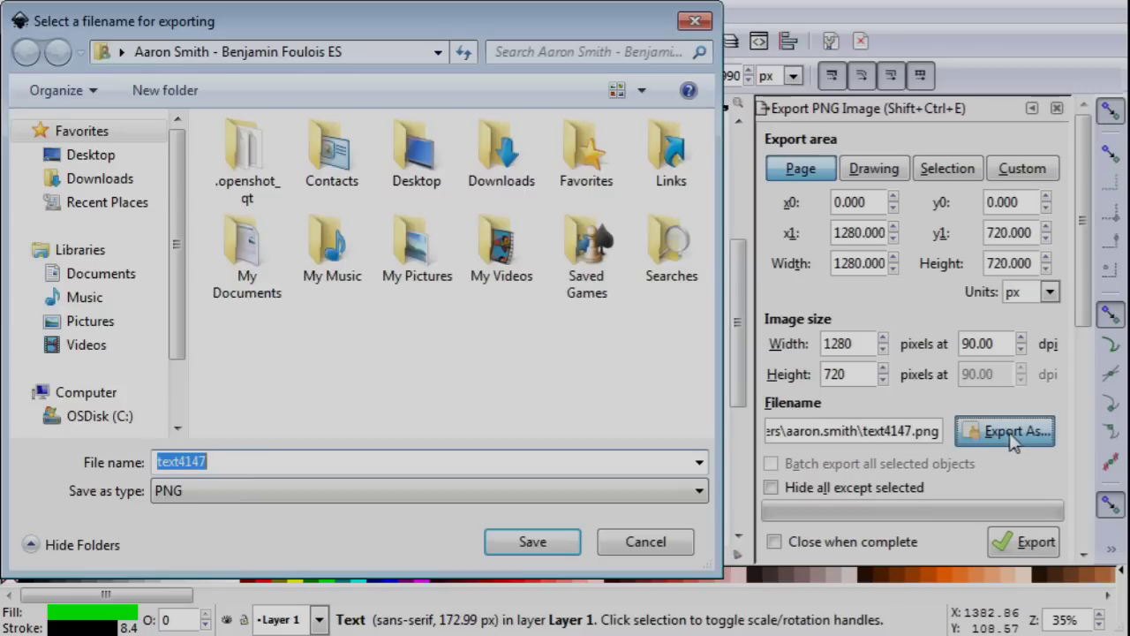
{"action": "left_click", "coordinate": [104, 159]}
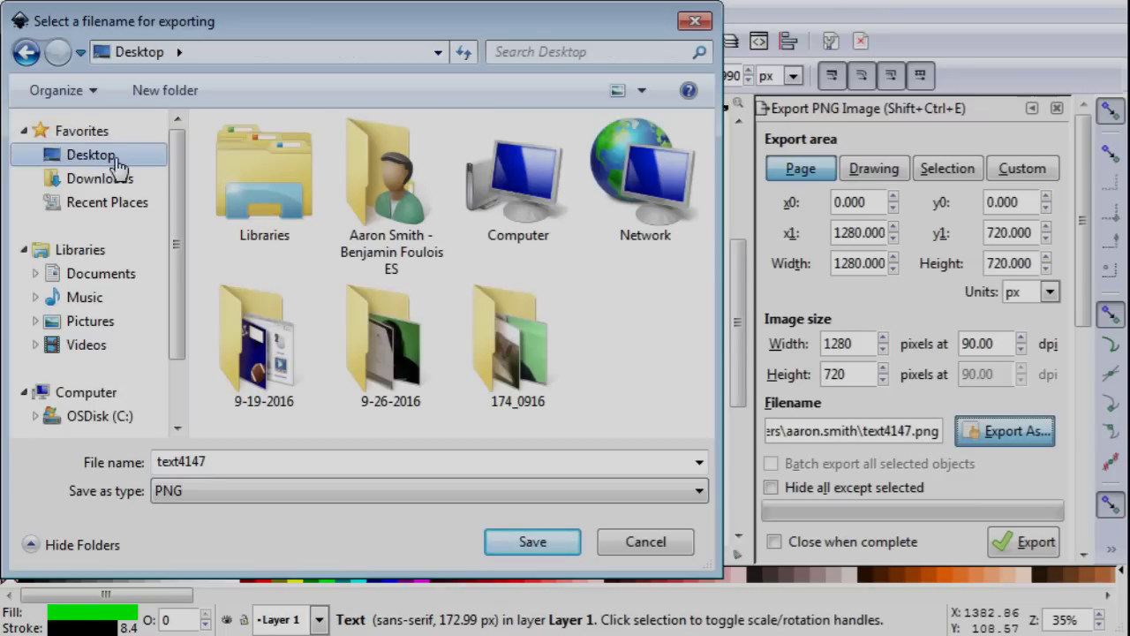
{"action": "double_click", "coordinate": [158, 461]}
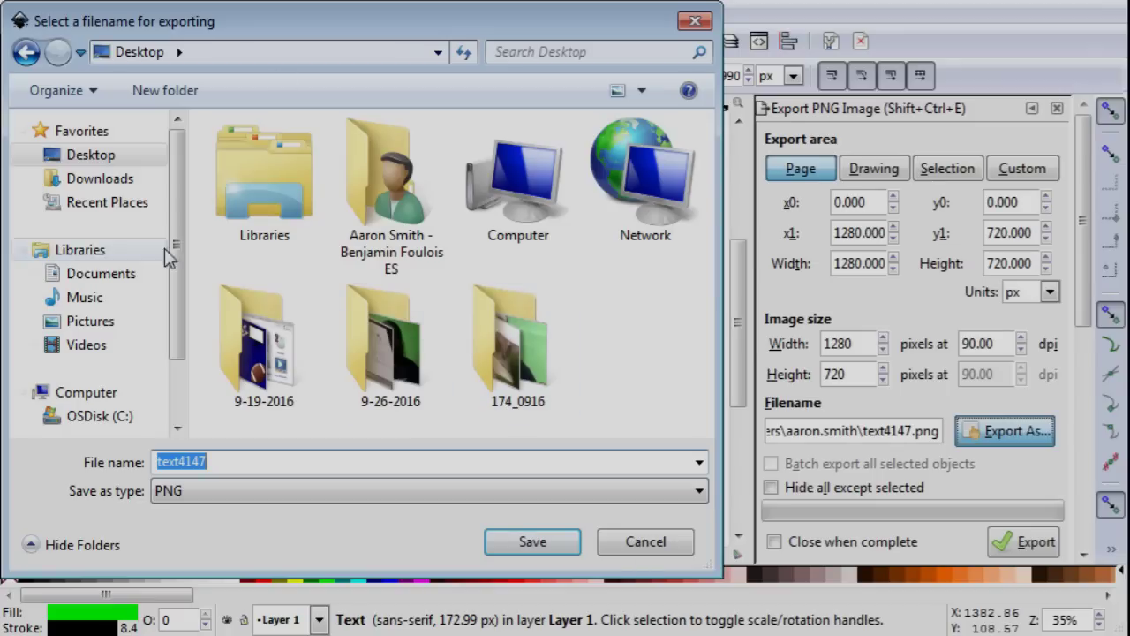
{"action": "left_click", "coordinate": [533, 542]}
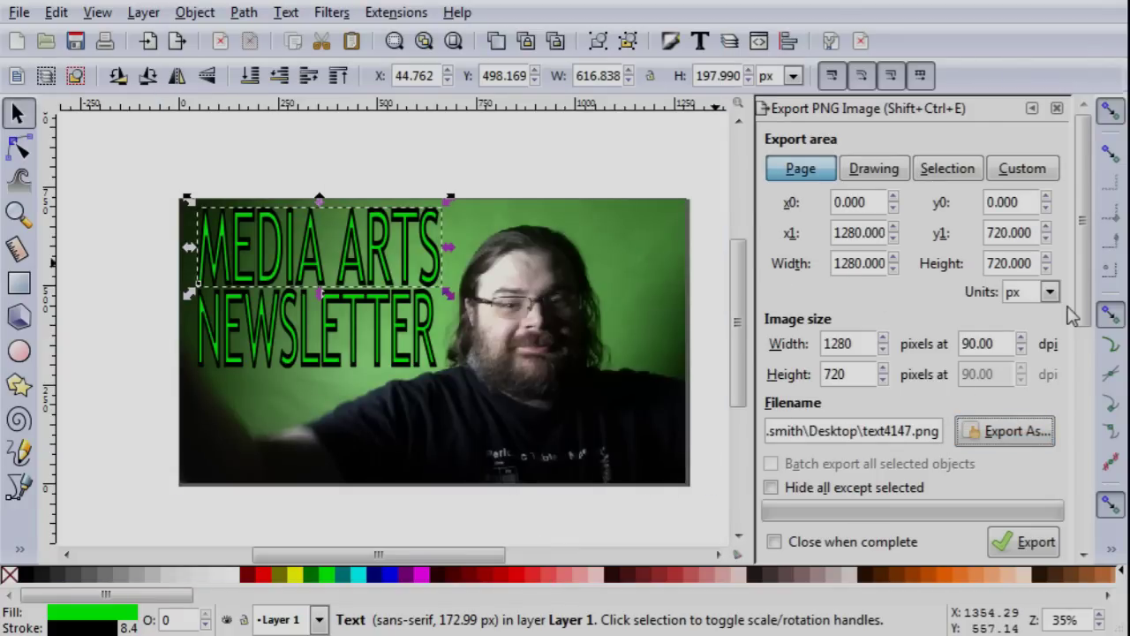
- Export the full 1280 × 720 page to text4147.png
{"action": "left_click_drag", "start_coordinate": [1087, 313], "coordinate": [1088, 405]}
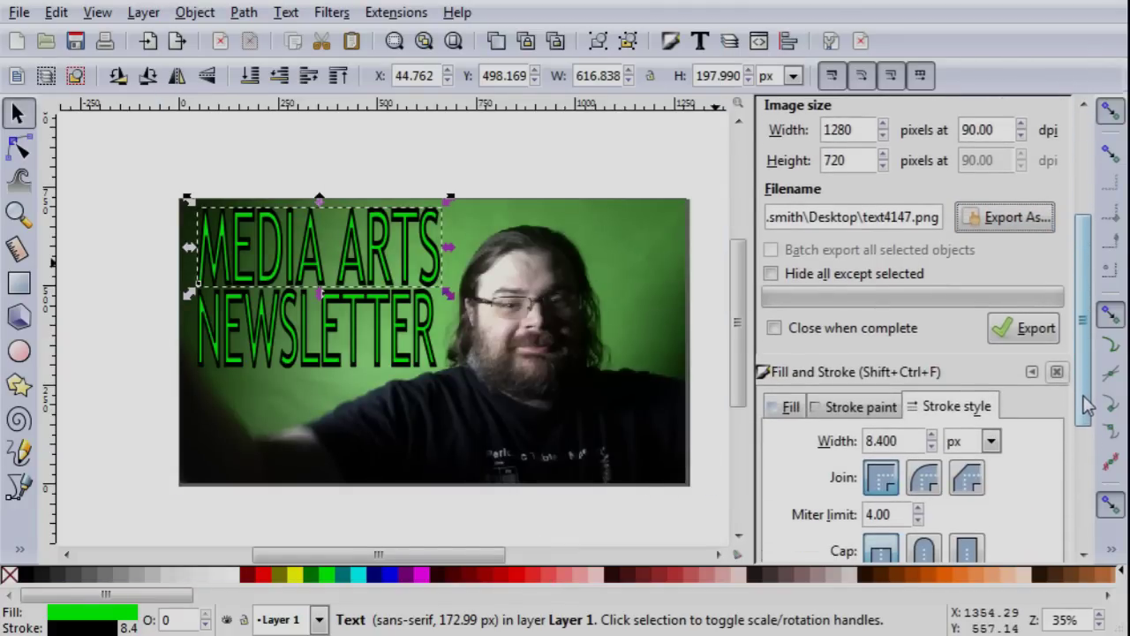
{"action": "left_click", "coordinate": [1031, 339]}
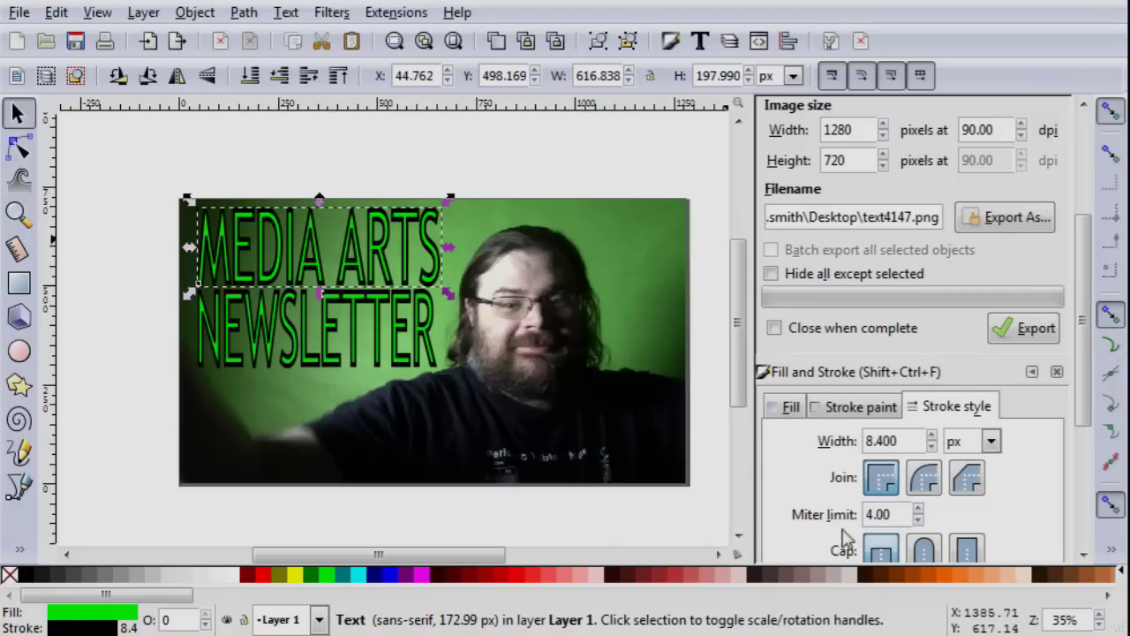
{"action": "left_click", "coordinate": [528, 270]}
{"action": "key", "text": "Delete"}
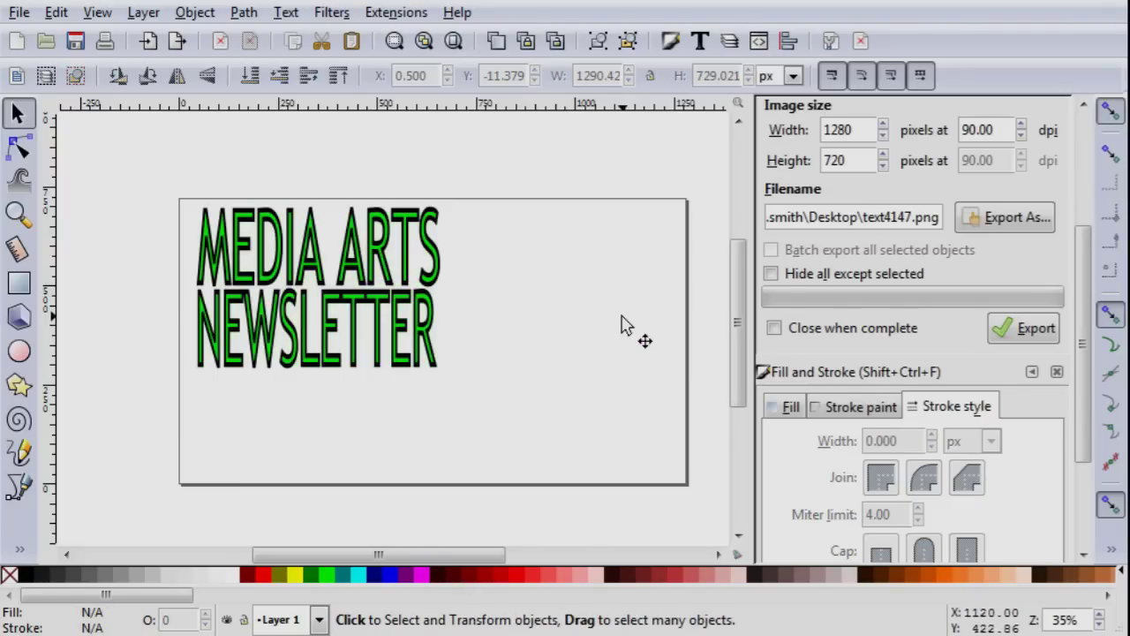
{"action": "scroll", "coordinate": [861, 237], "scroll_direction": "up", "scroll_amount": 3}
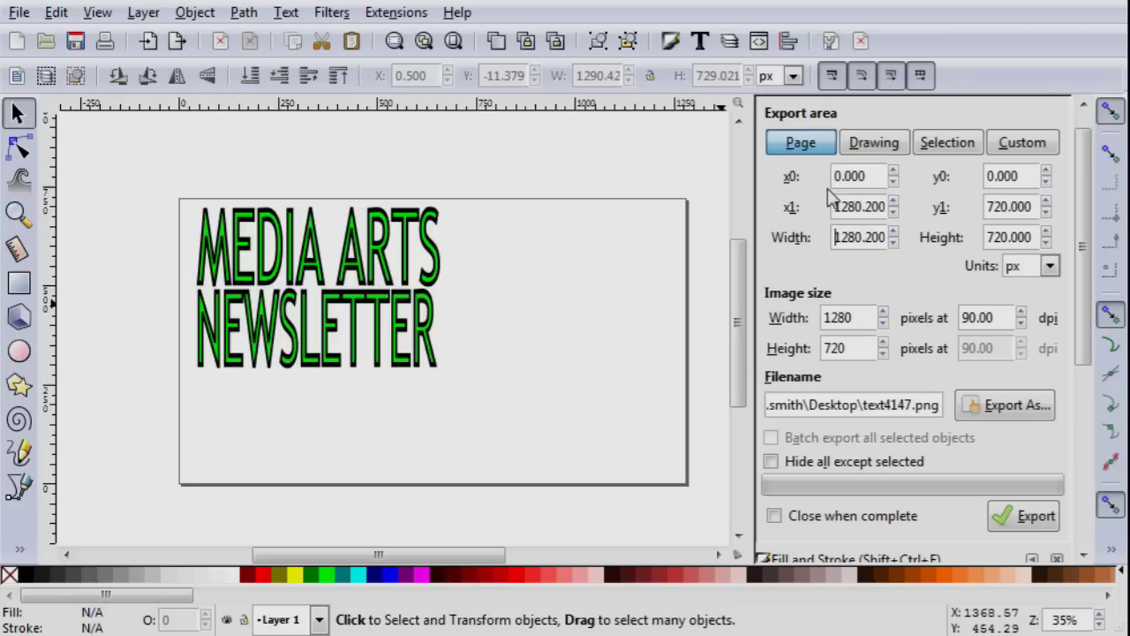
{"action": "left_click", "coordinate": [781, 144]}
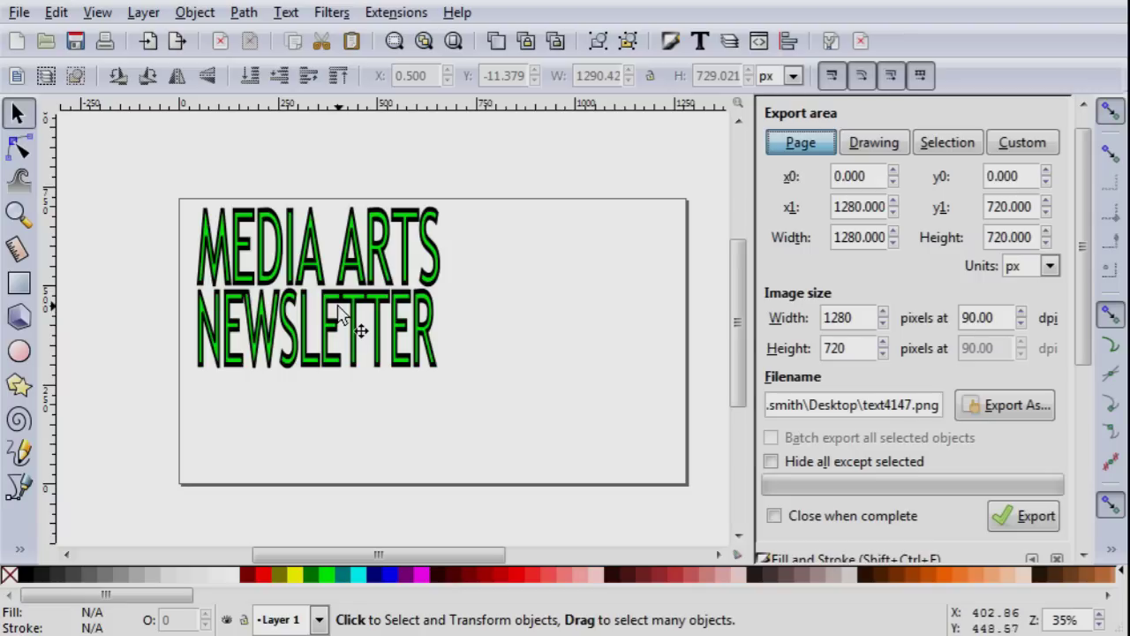
{"action": "left_click", "coordinate": [18, 13]}
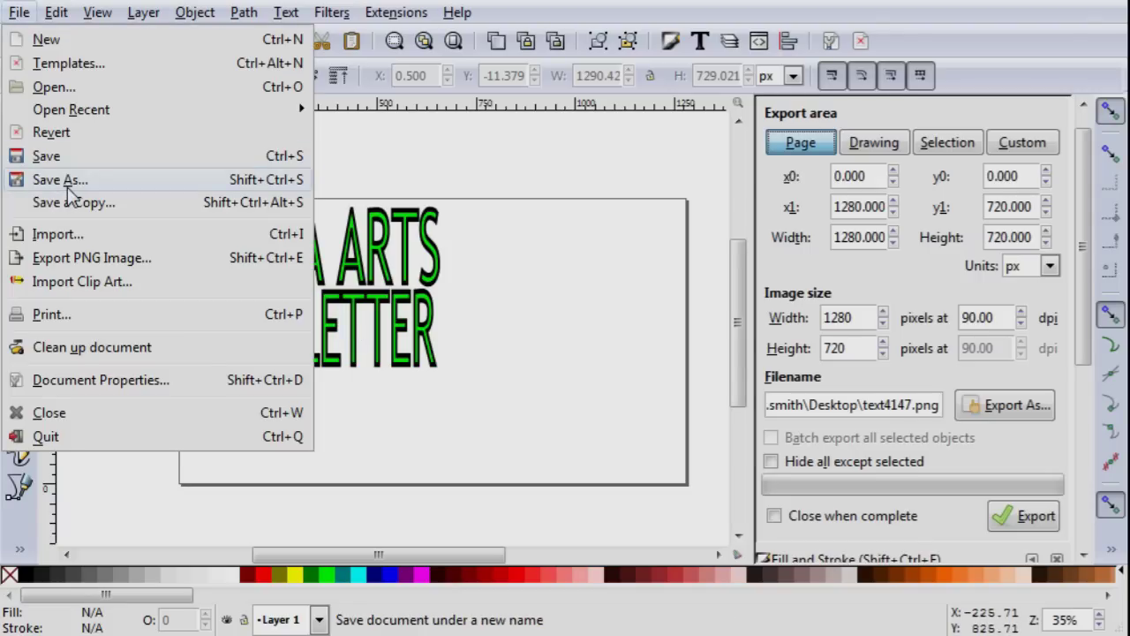
{"action": "left_click", "coordinate": [535, 177]}
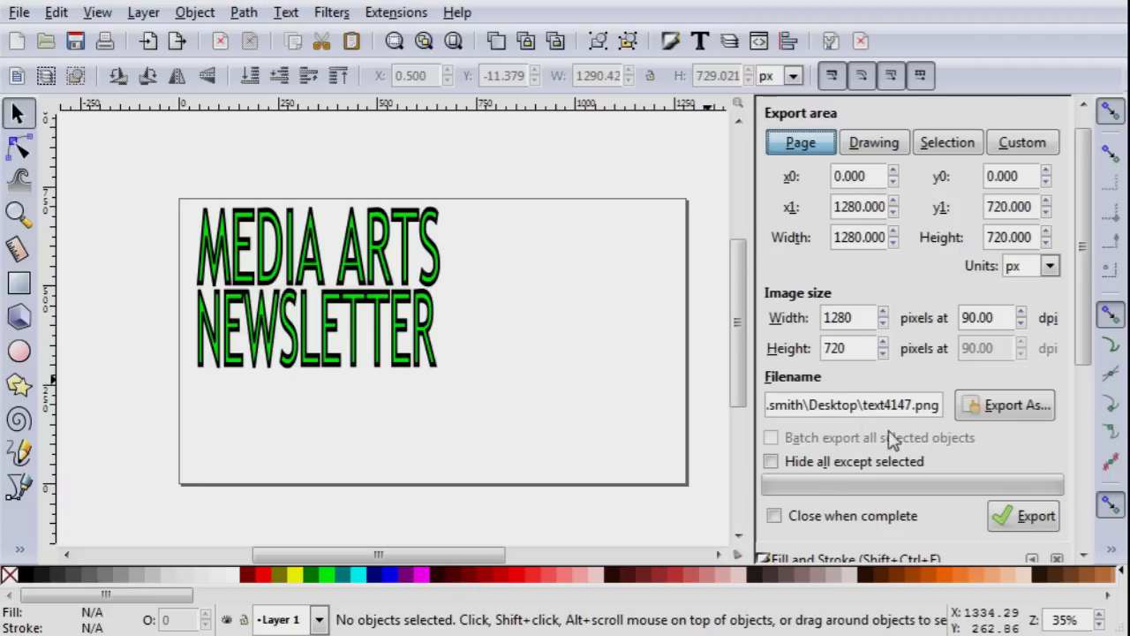
- Rename the export file to text4147_b.png on the Desktop and export the page
{"action": "left_click", "coordinate": [989, 409]}
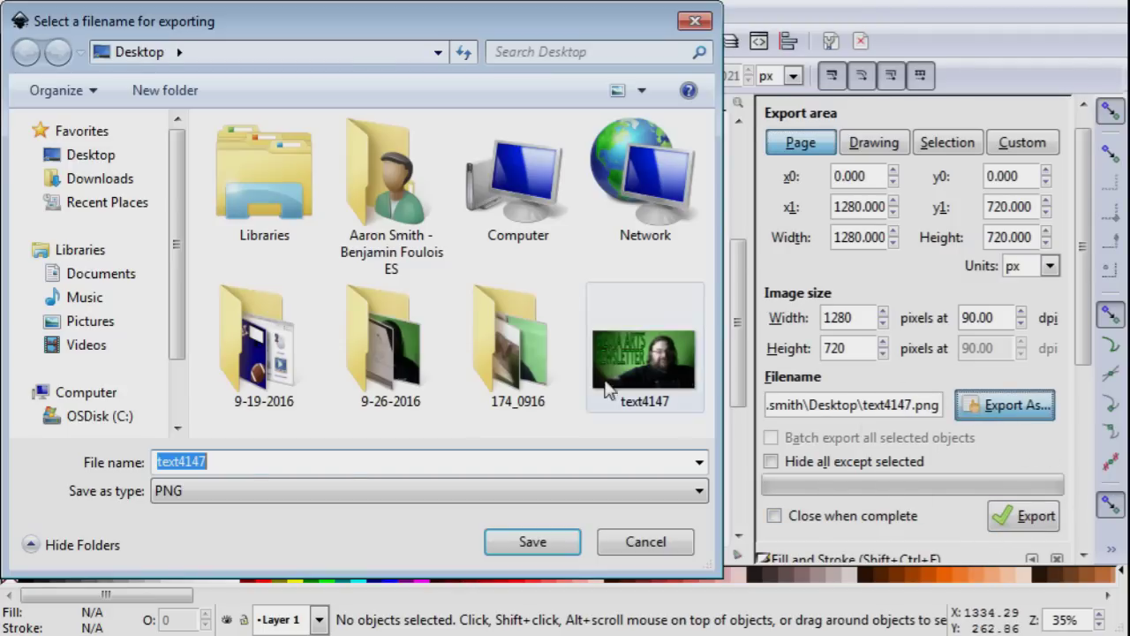
{"action": "left_click", "coordinate": [253, 460]}
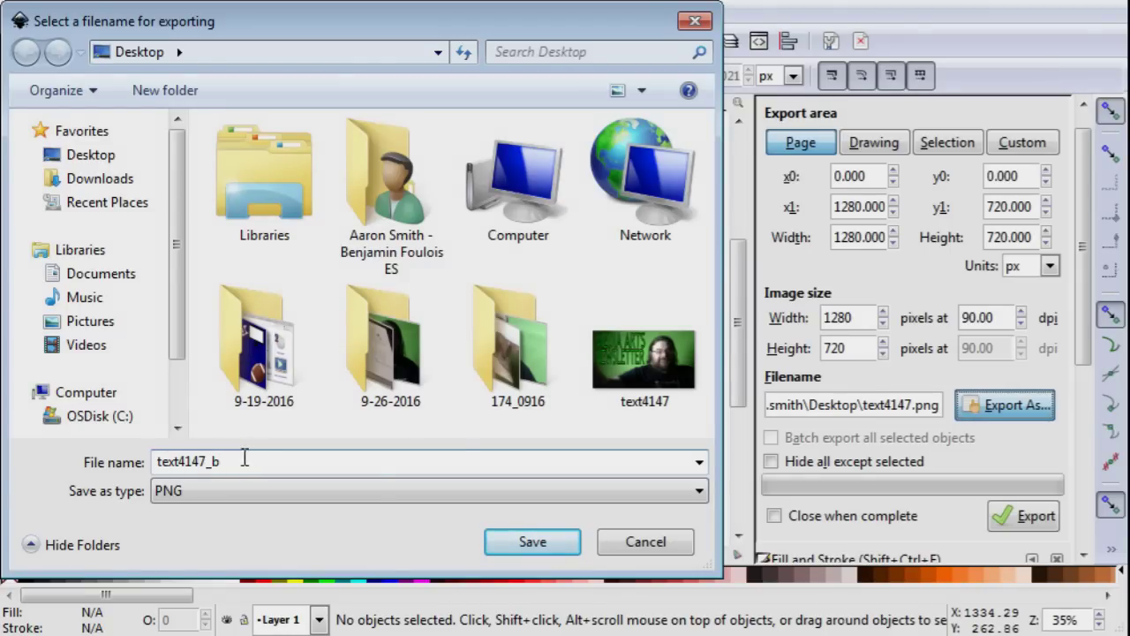
{"action": "left_click", "coordinate": [548, 542]}
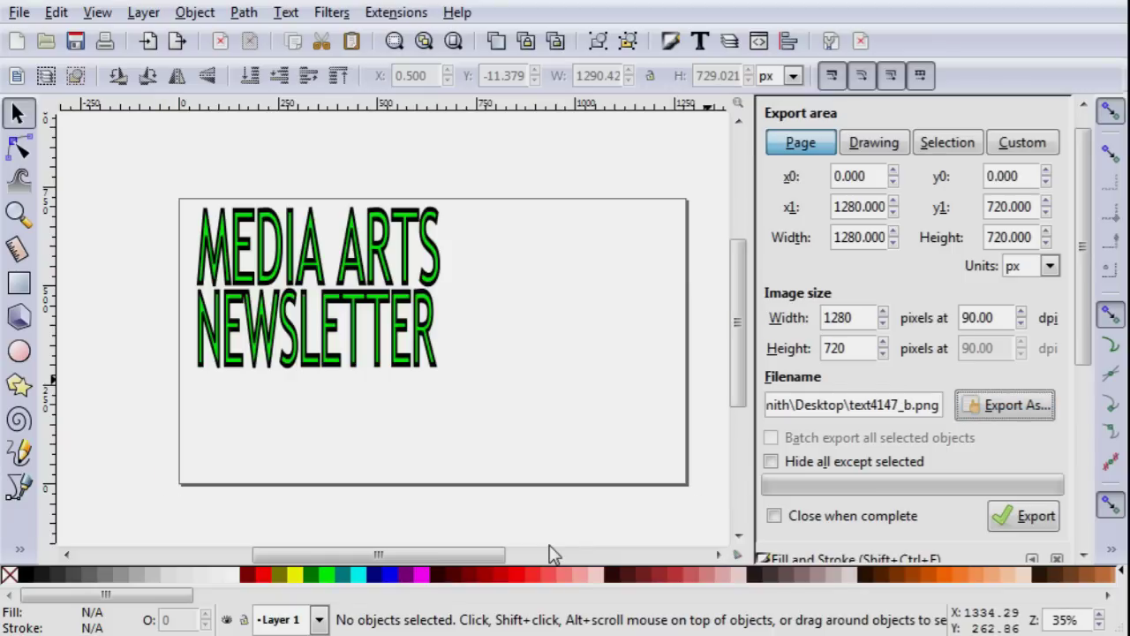
{"action": "left_click", "coordinate": [1035, 520]}
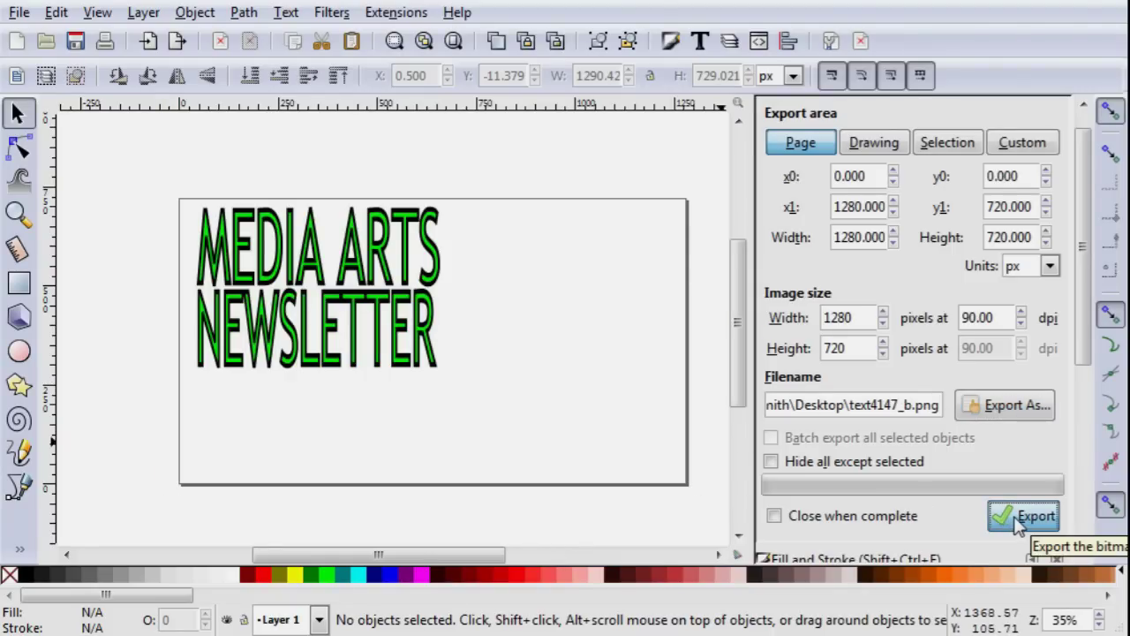
{"action": "left_click", "coordinate": [1020, 521]}
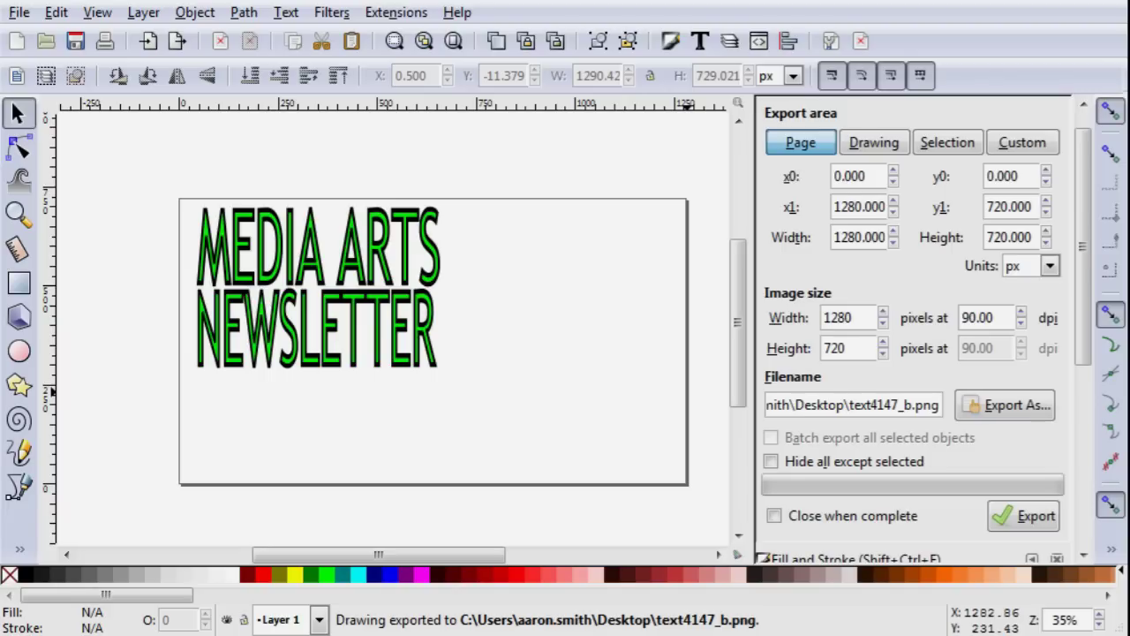
- In Explorer's Desktop folder, preview text4147.png in Photo Viewer
{"action": "key", "text": "alt+Tab"}
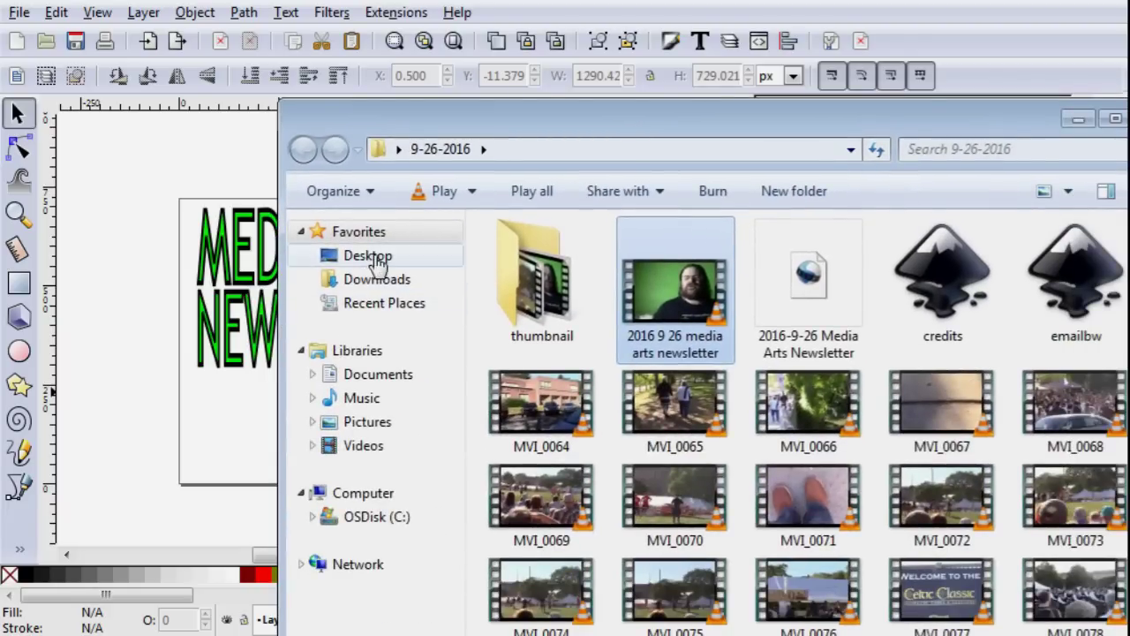
{"action": "left_click", "coordinate": [367, 256]}
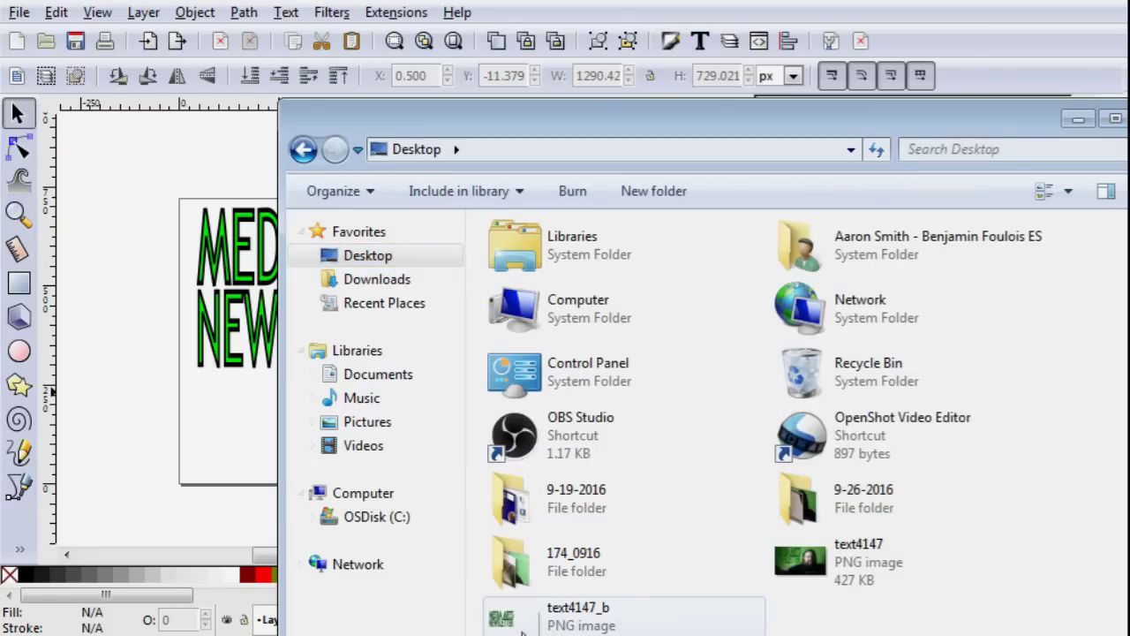
{"action": "left_click", "coordinate": [530, 617]}
{"action": "left_click", "coordinate": [806, 569]}
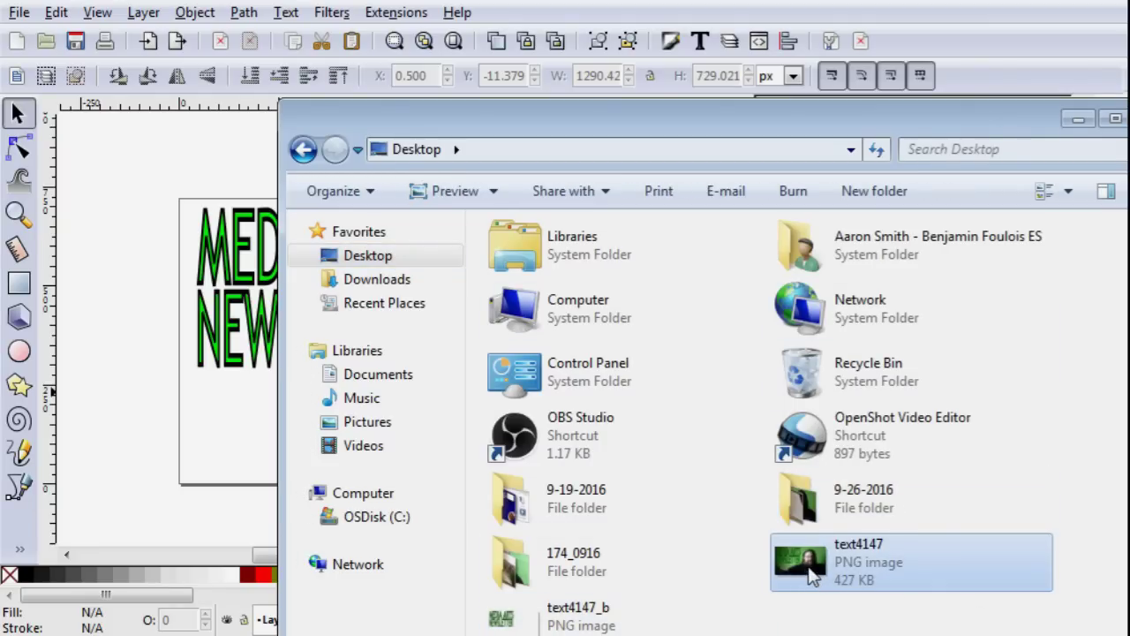
{"action": "double_click", "coordinate": [808, 566]}
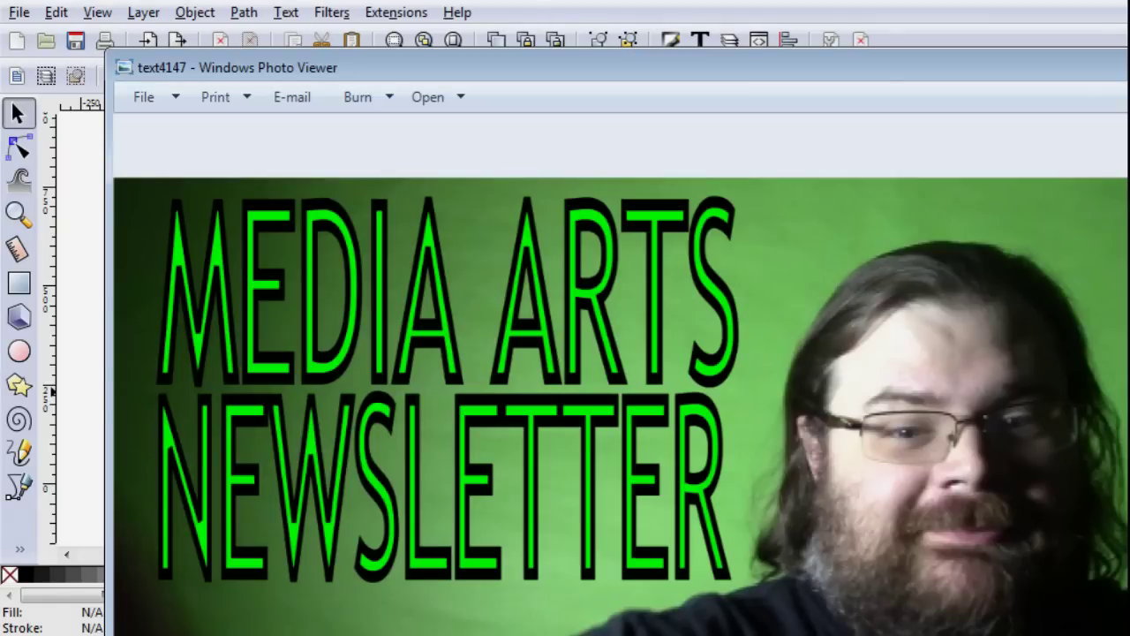
{"action": "key", "text": "alt+F4"}
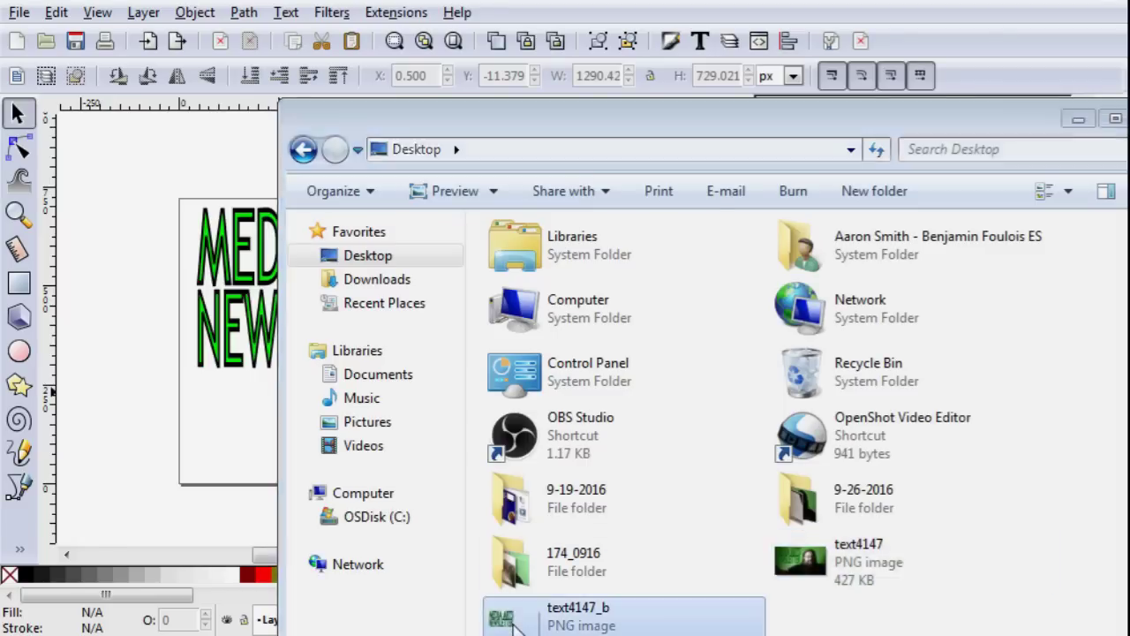
- Preview text4147_b.png to confirm the title has no video background, then move Explorer aside
{"action": "double_click", "coordinate": [517, 618]}
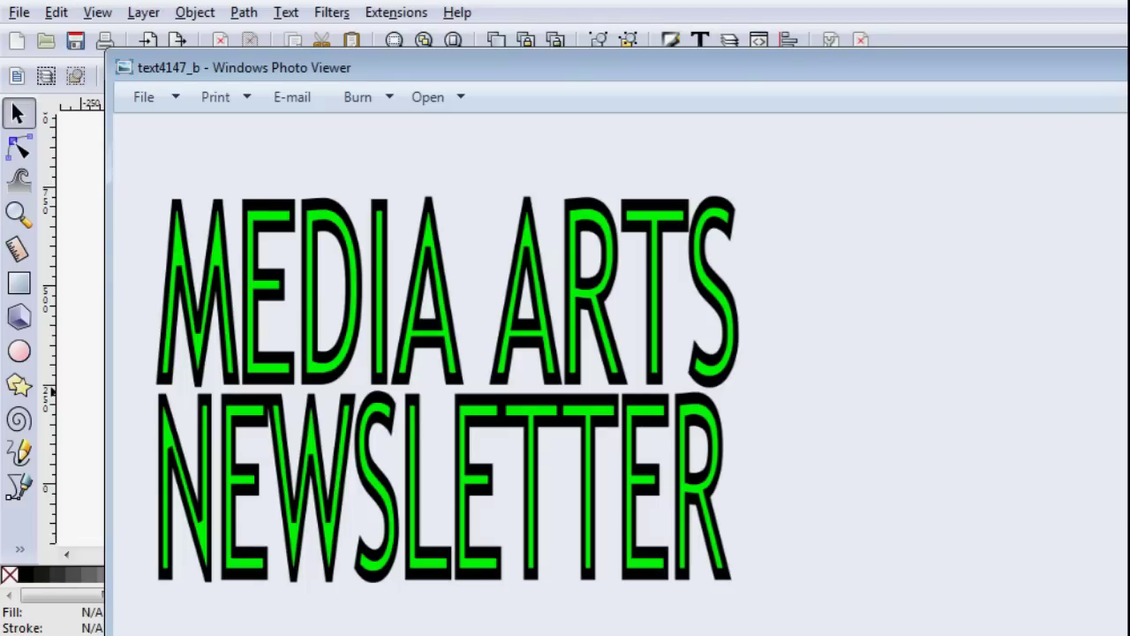
{"action": "key", "text": "alt+F4"}
{"action": "left_click_drag", "start_coordinate": [799, 131], "coordinate": [1129, 489]}
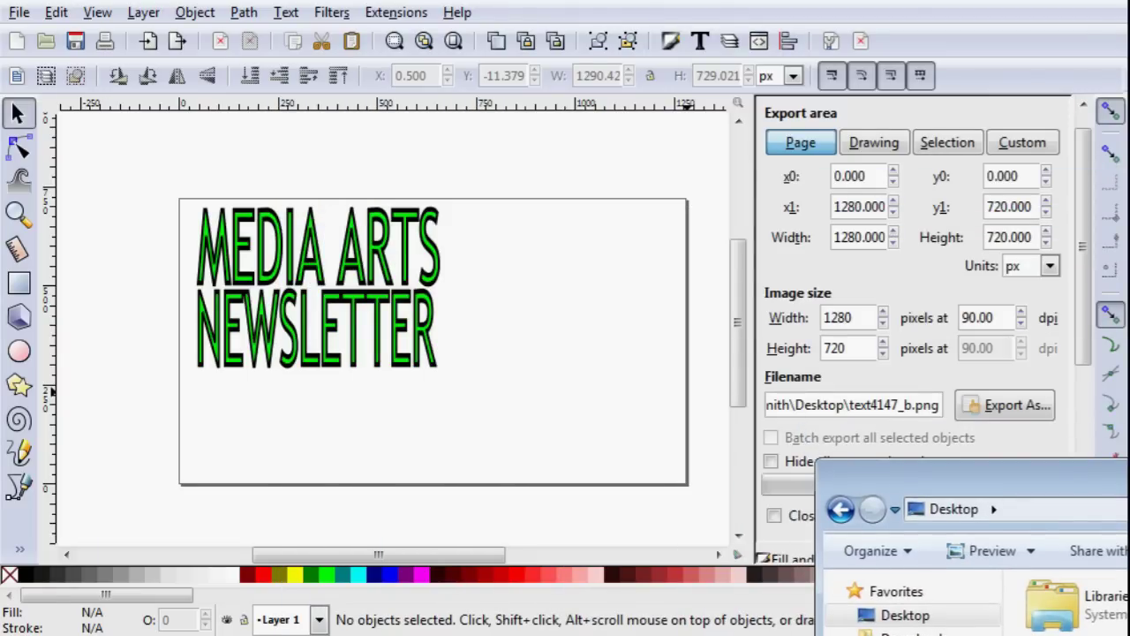
- Bring OpenShot to the front with the full editing timeline visible
{"action": "key", "text": "alt+Tab"}
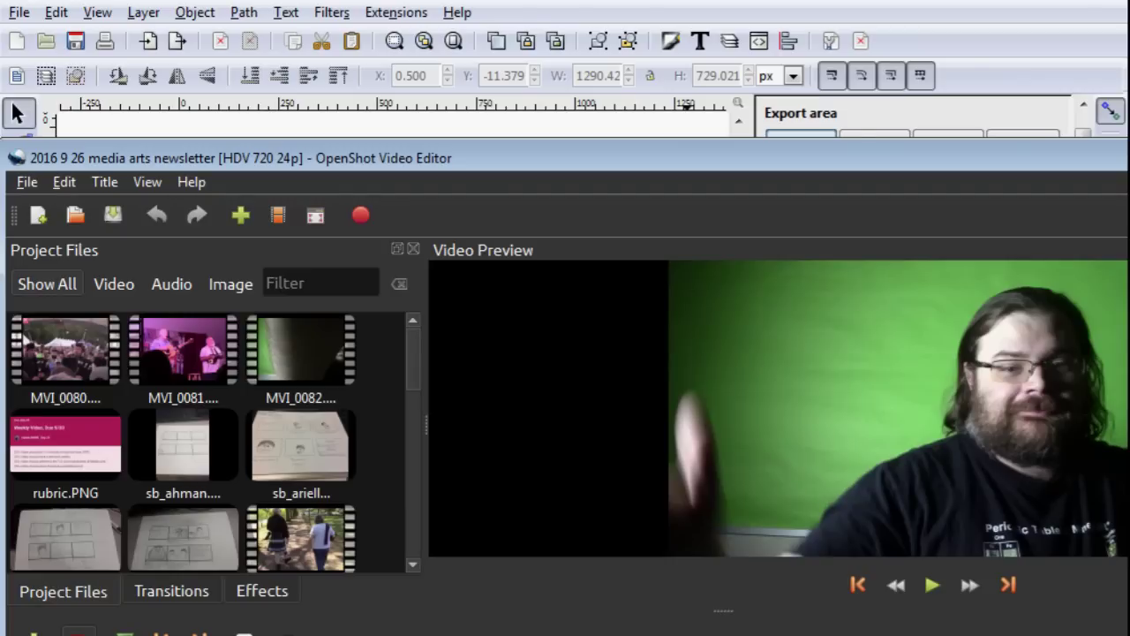
{"action": "key", "text": "alt+Tab"}
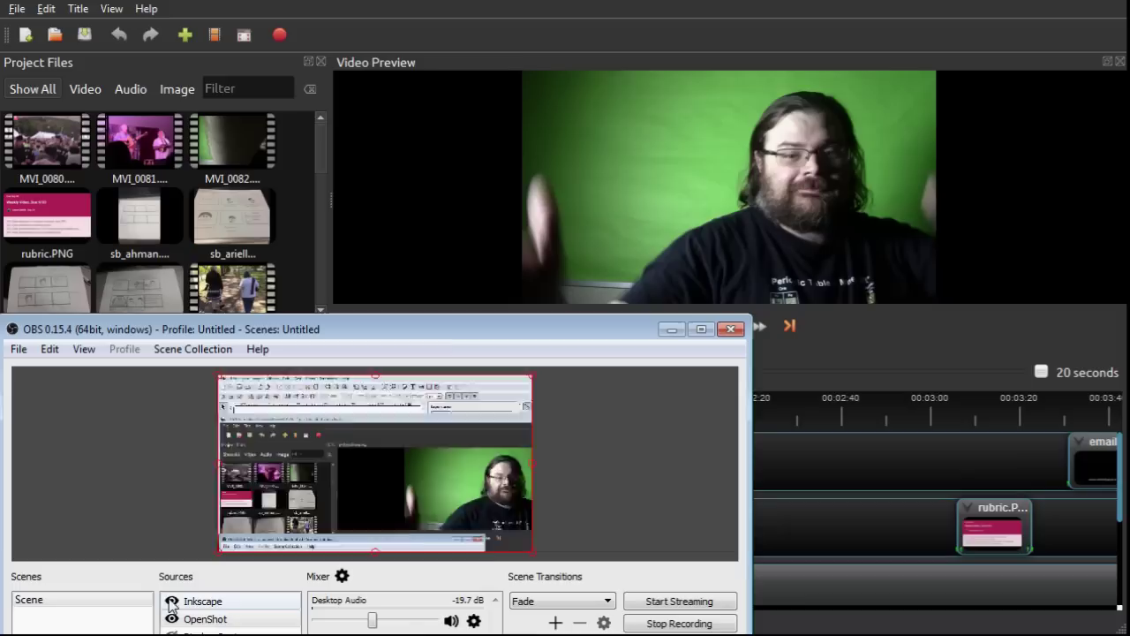
{"action": "left_click", "coordinate": [172, 600]}
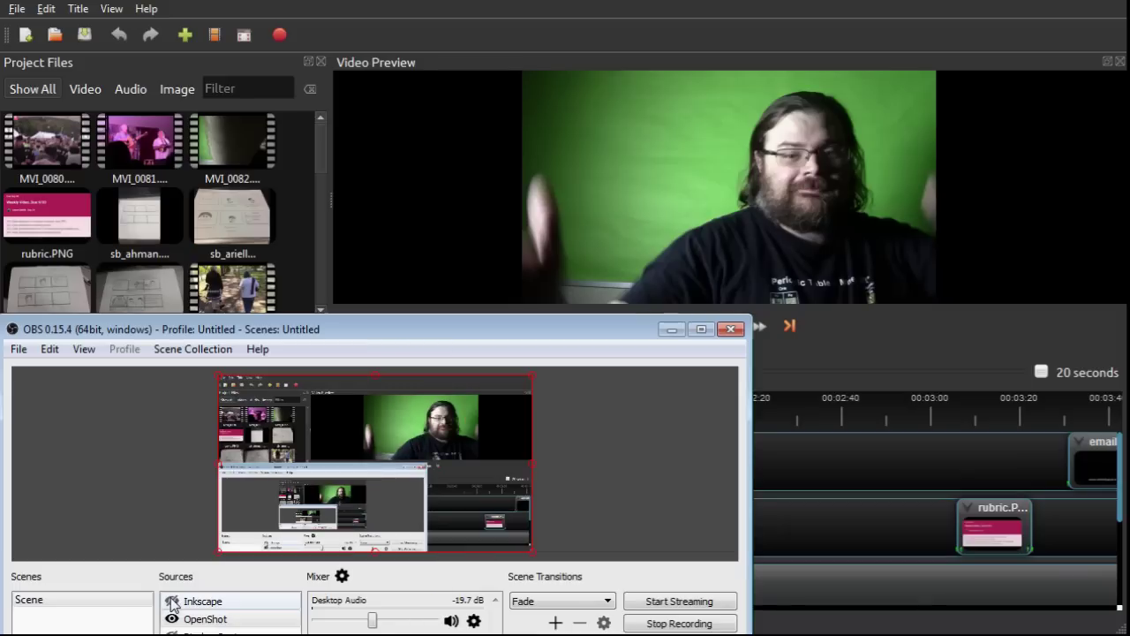
{"action": "left_click", "coordinate": [669, 330]}
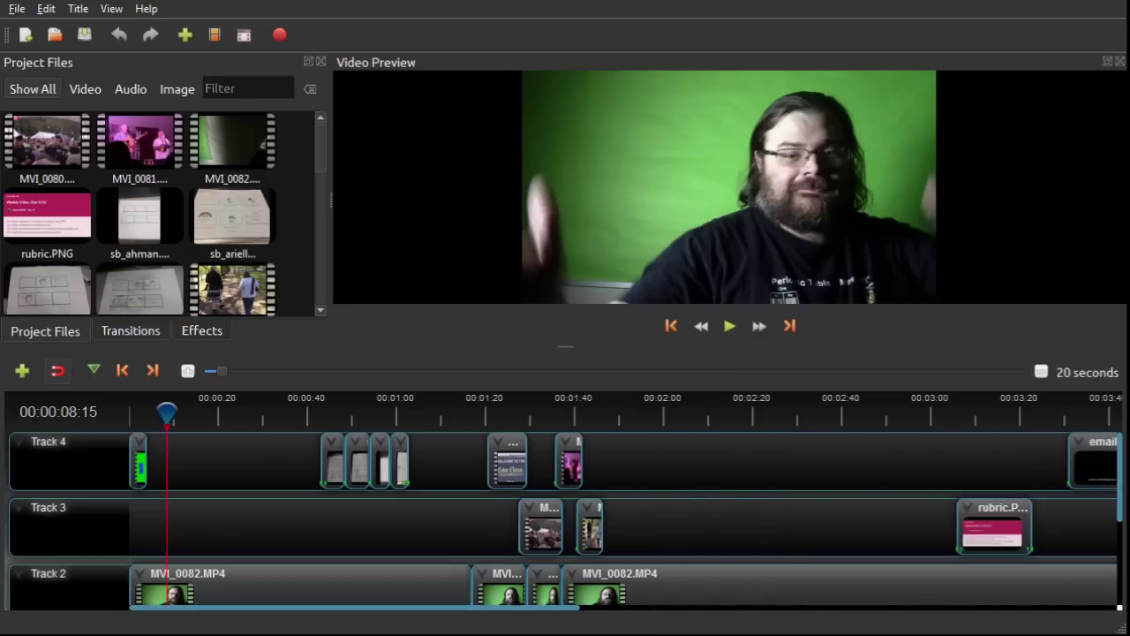
- Import text4147_b from the Desktop into the project files
{"action": "left_click", "coordinate": [184, 35]}
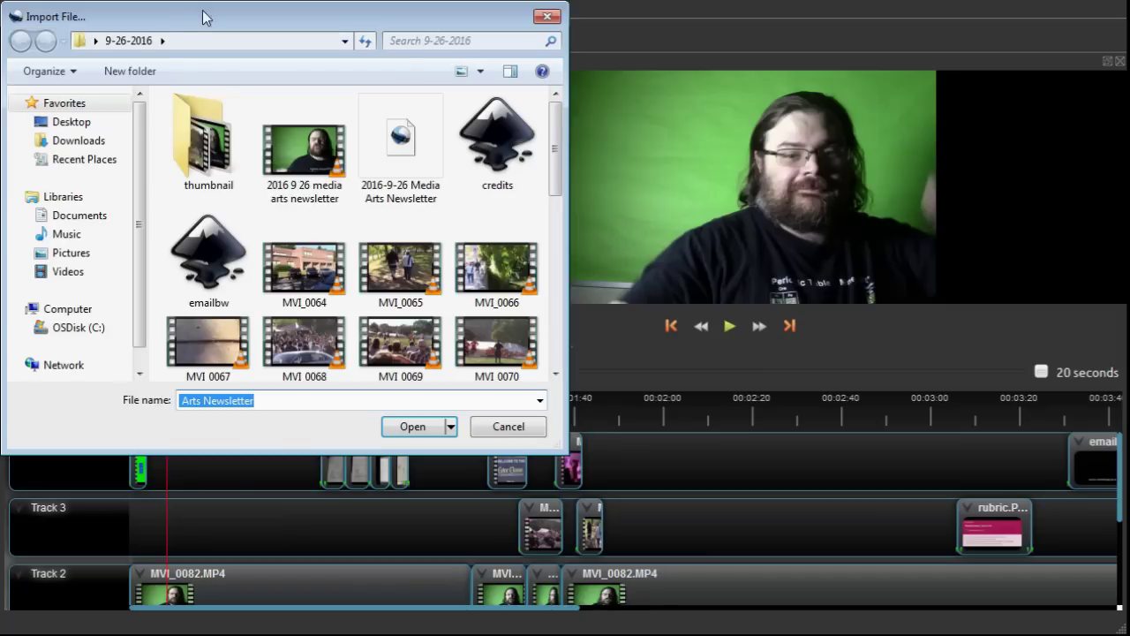
{"action": "left_click", "coordinate": [70, 122]}
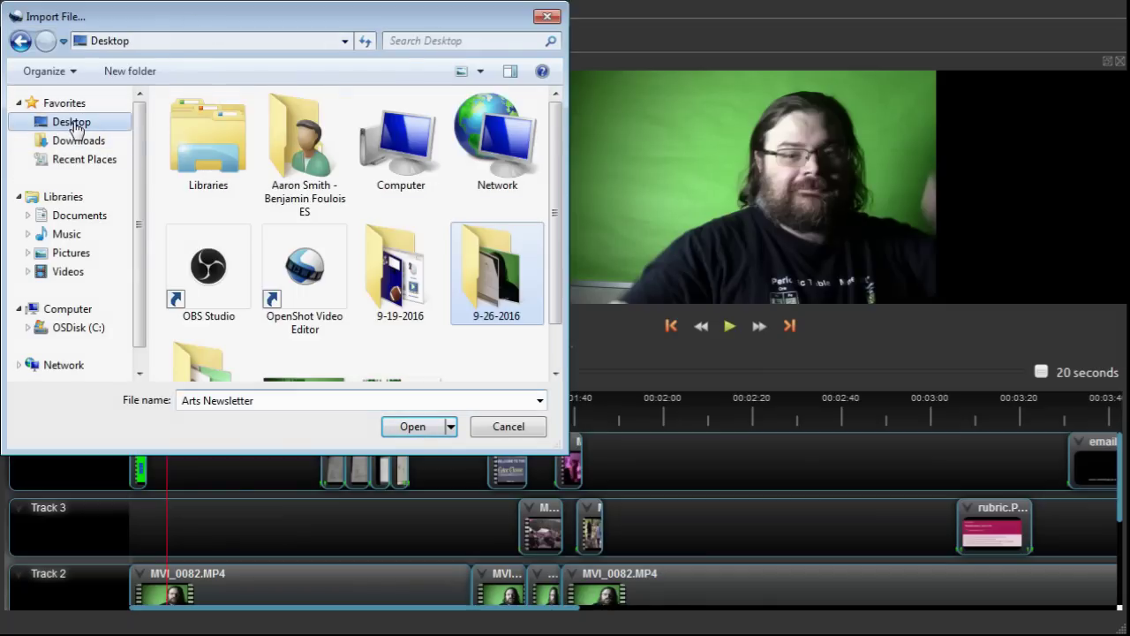
{"action": "scroll", "coordinate": [547, 150], "scroll_direction": "down", "scroll_amount": 1}
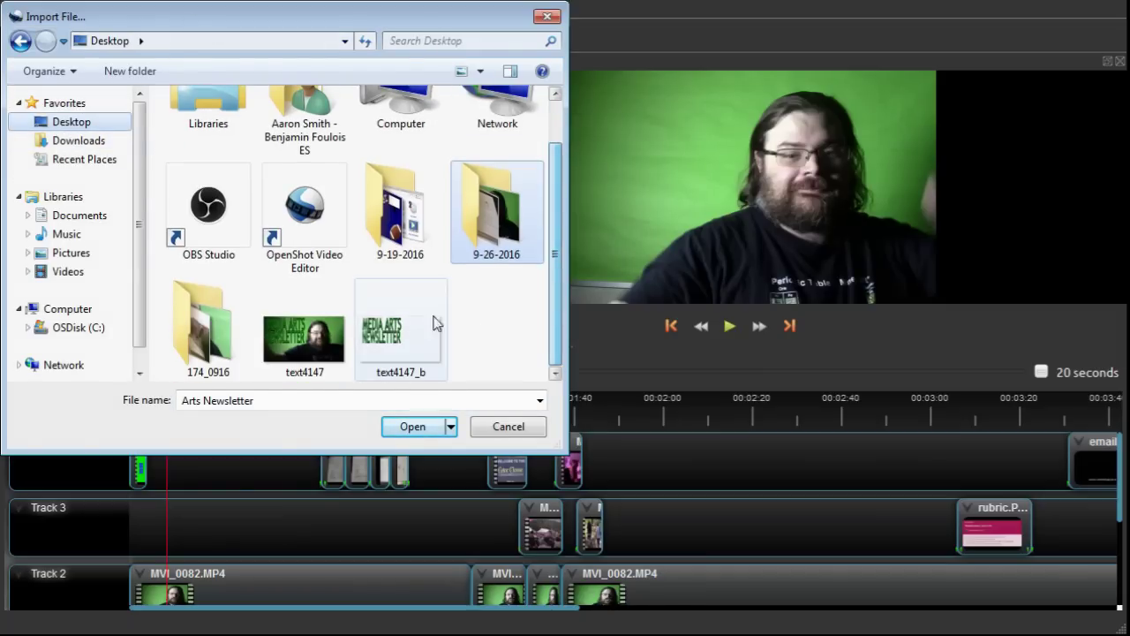
{"action": "left_click", "coordinate": [393, 343]}
{"action": "left_click", "coordinate": [403, 427]}
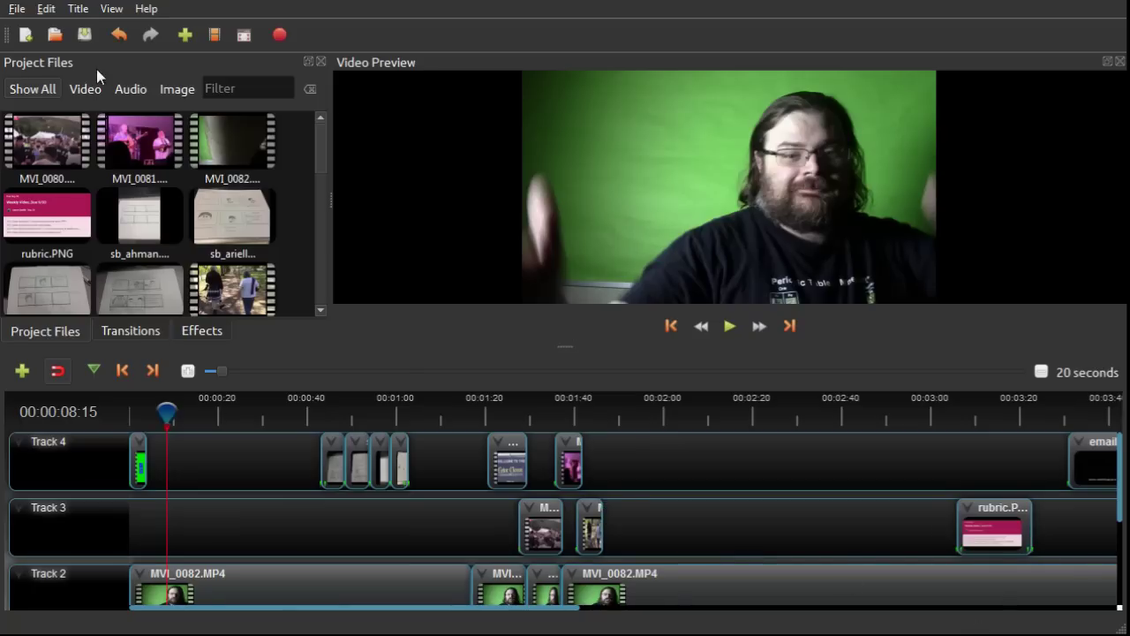
- Place text4147_b on Track 4 near 8 seconds and scrub to 00:00:15:20 to check the overlay
{"action": "left_click", "coordinate": [171, 89]}
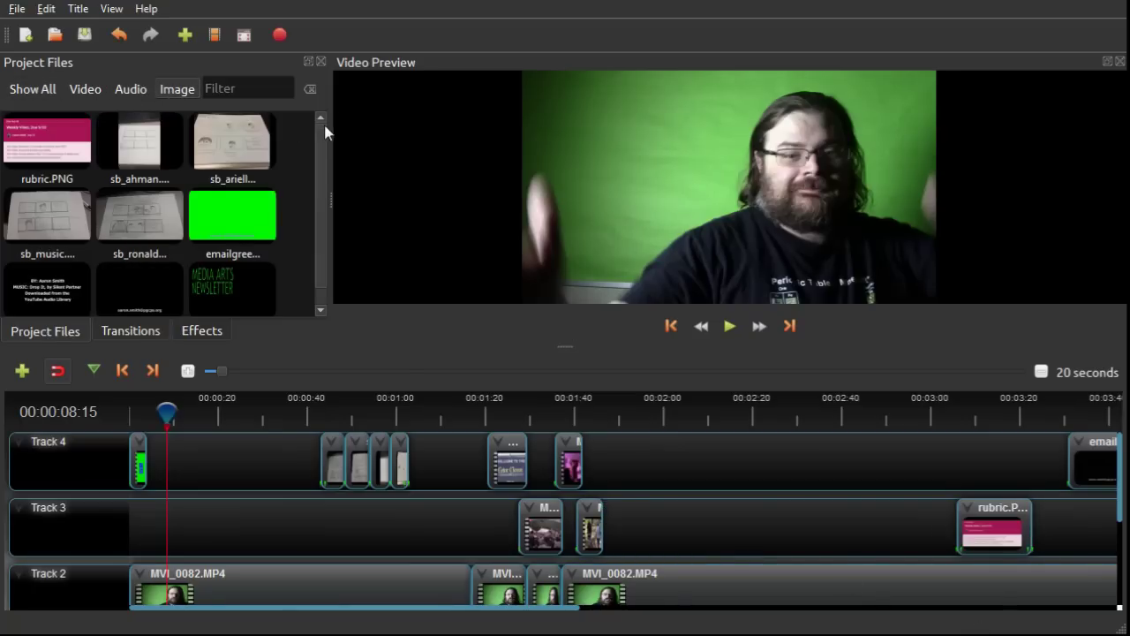
{"action": "scroll", "coordinate": [325, 176], "scroll_direction": "down", "scroll_amount": 1}
{"action": "left_click", "coordinate": [194, 278]}
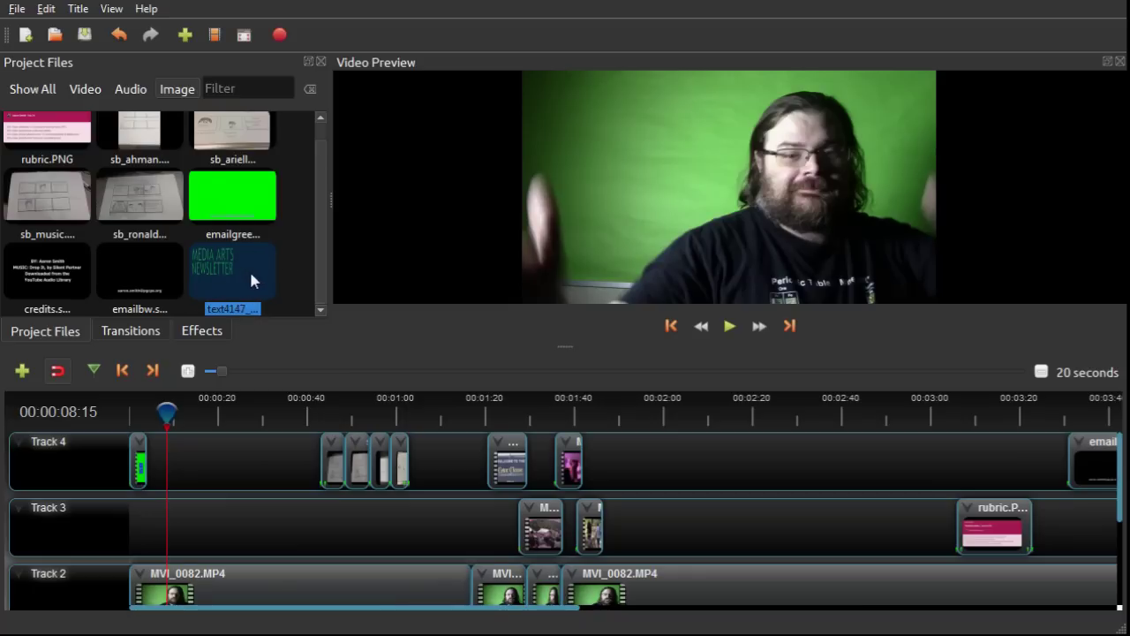
{"action": "left_click_drag", "start_coordinate": [206, 265], "coordinate": [155, 457]}
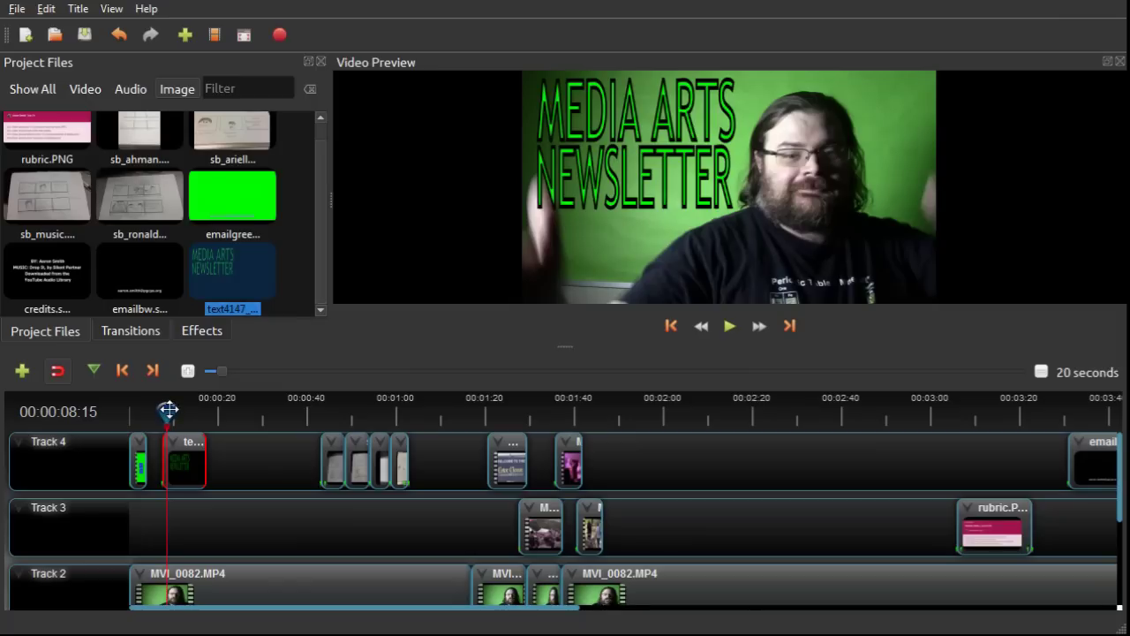
{"action": "left_click_drag", "start_coordinate": [168, 409], "coordinate": [198, 412]}
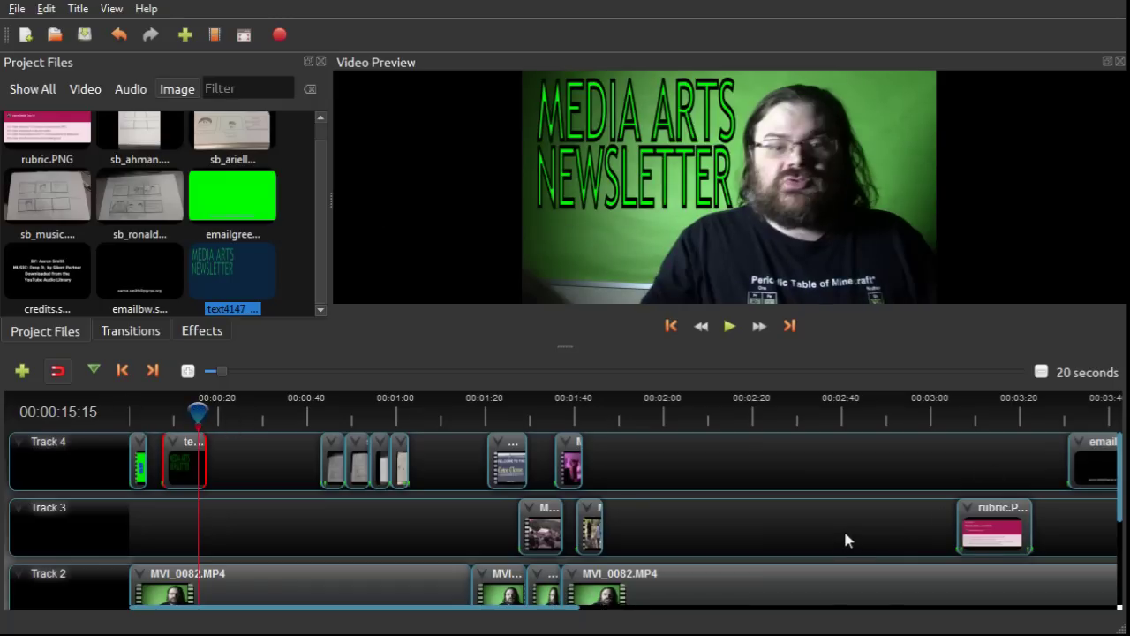
{"action": "left_click", "coordinate": [200, 412]}
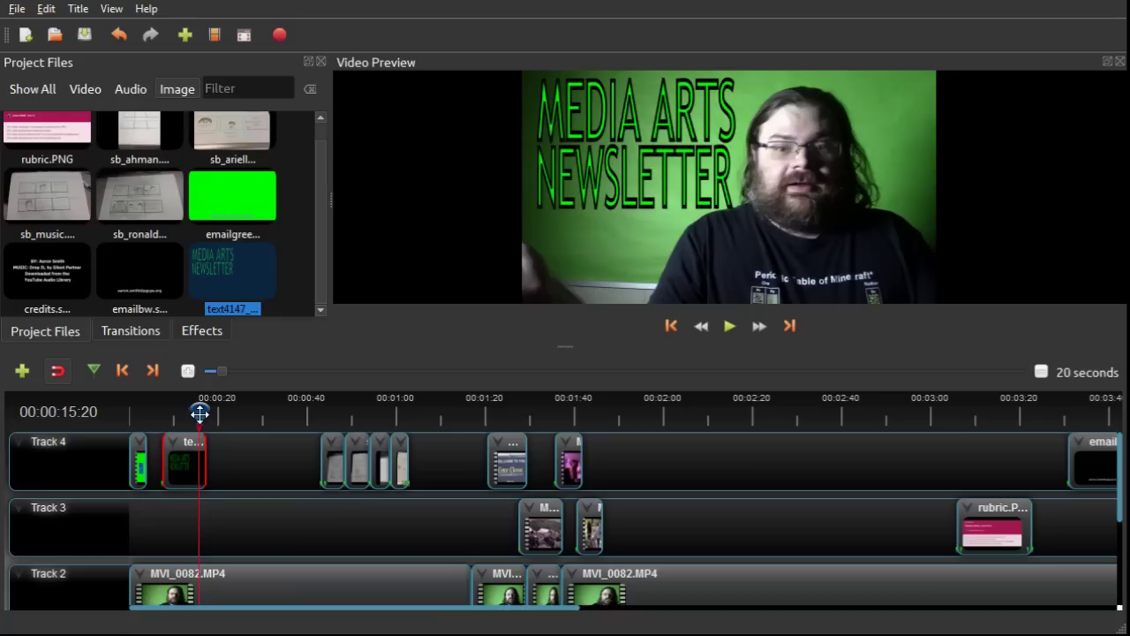